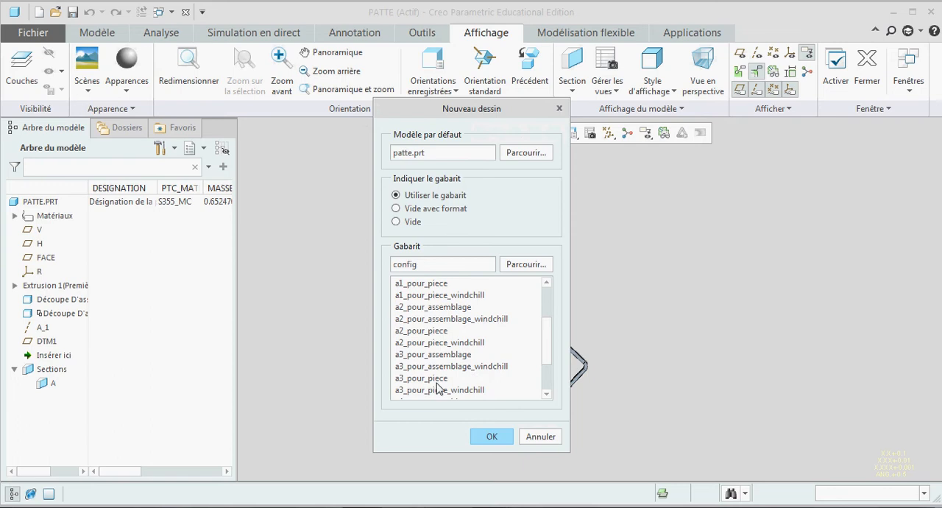
Step: Create the drawing of patte.prt from the a3_pour_piece template
{"action": "left_click", "coordinate": [437, 378]}
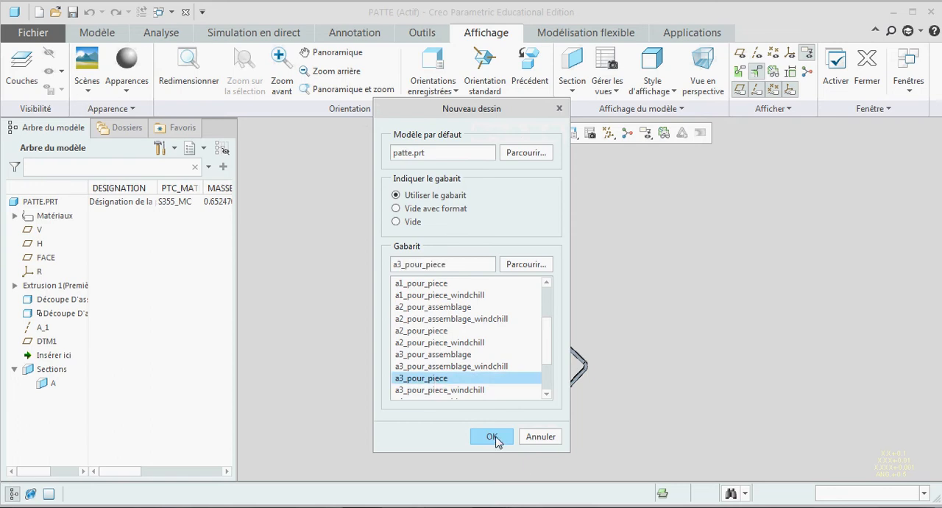
{"action": "left_click", "coordinate": [494, 438]}
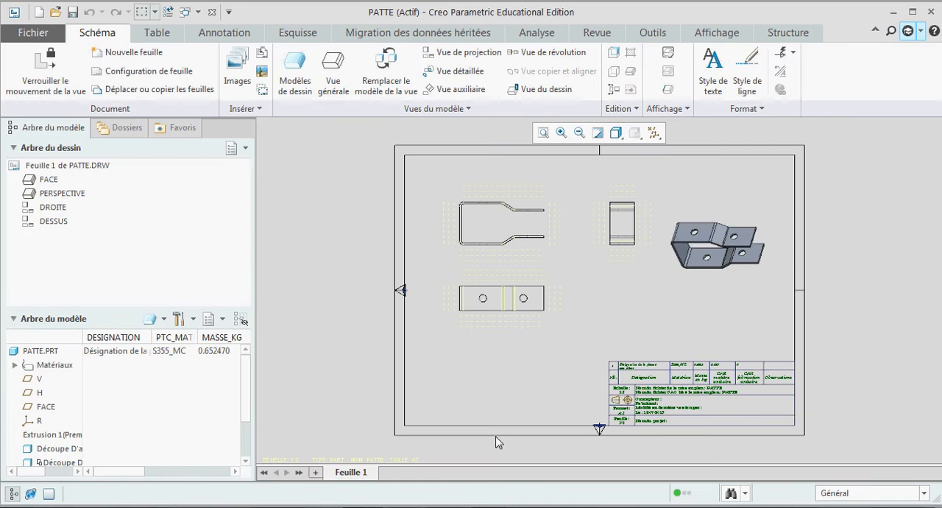
Step: Set the FACE view to a complete 2D section using cross-section A
{"action": "double_click", "coordinate": [501, 224]}
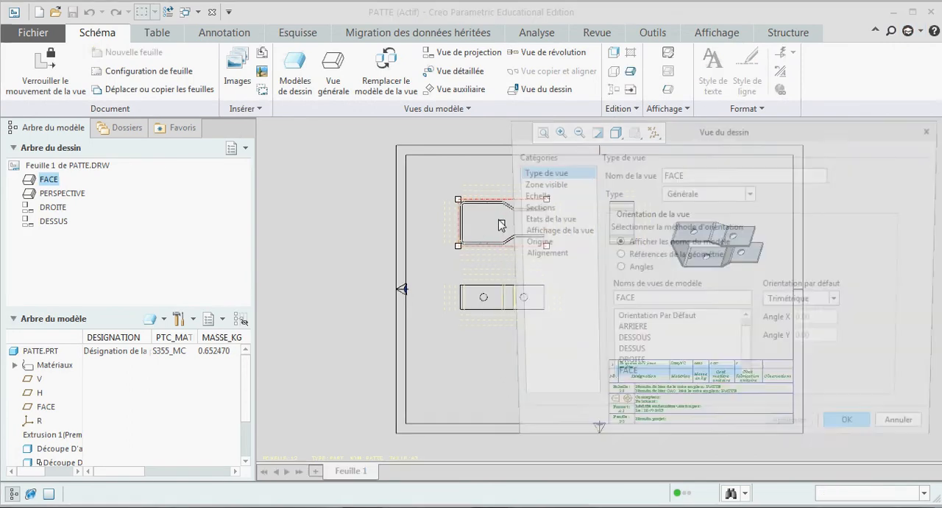
{"action": "left_click", "coordinate": [531, 206]}
{"action": "left_click", "coordinate": [632, 186]}
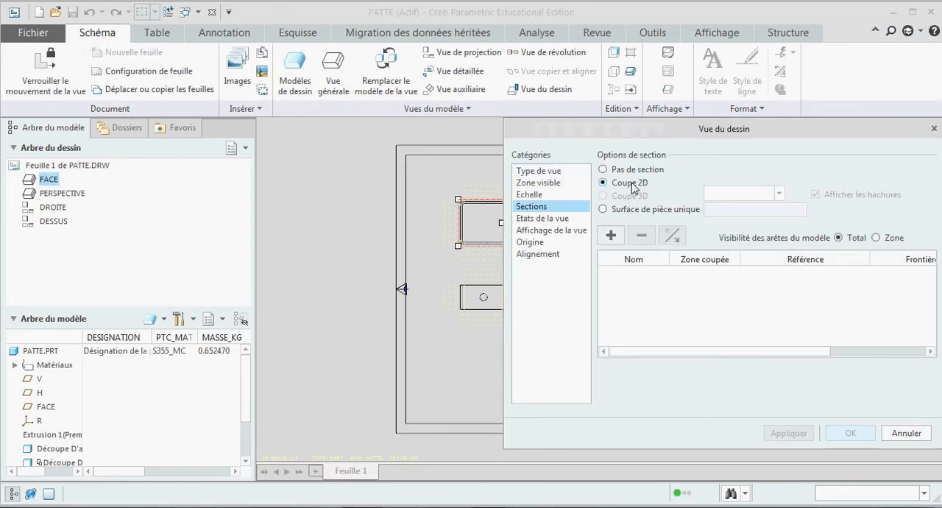
{"action": "left_click", "coordinate": [610, 235]}
{"action": "left_click", "coordinate": [621, 299]}
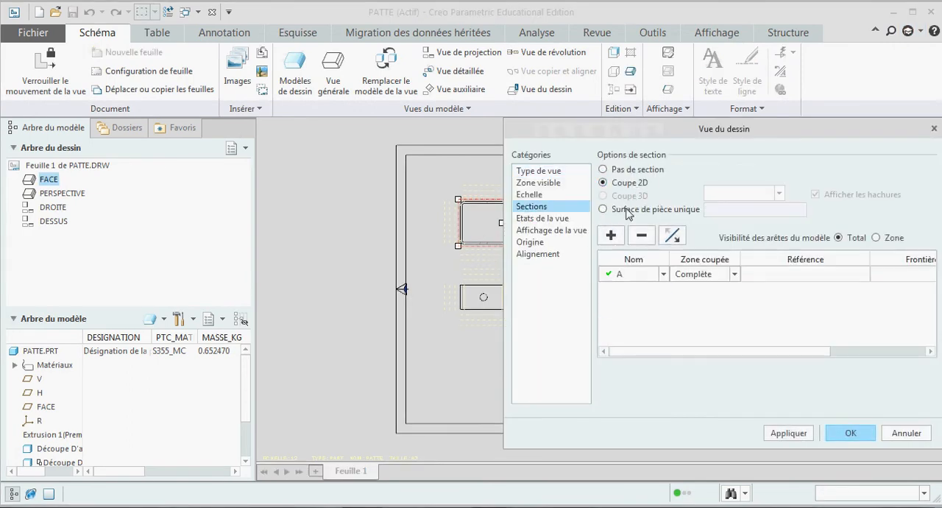
Step: Show the section arrows of the FACE view on the DESSUS view and apply the view settings
{"action": "mouse_move", "coordinate": [633, 131]}
{"action": "left_mouse_down"}
{"action": "mouse_move", "coordinate": [736, 127]}
{"action": "mouse_move", "coordinate": [536, 116]}
{"action": "mouse_move", "coordinate": [17, 165]}
{"action": "mouse_move", "coordinate": [74, 76]}
{"action": "left_mouse_up"}
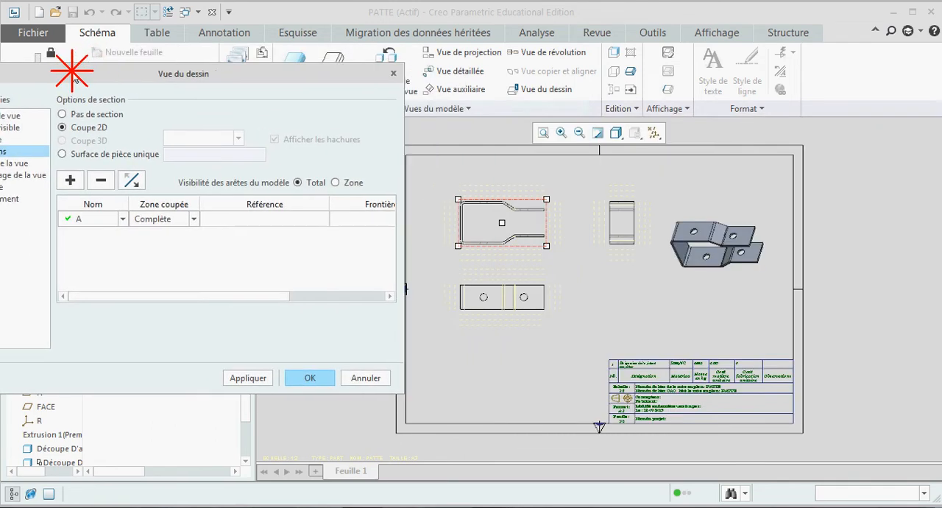
{"action": "left_click_drag", "start_coordinate": [162, 296], "coordinate": [257, 296]}
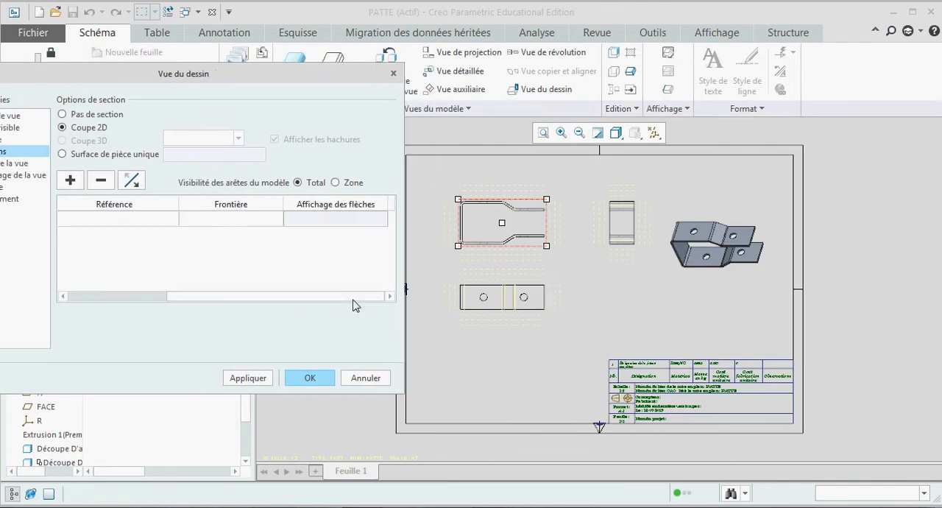
{"action": "left_click", "coordinate": [355, 218]}
{"action": "left_click", "coordinate": [497, 300]}
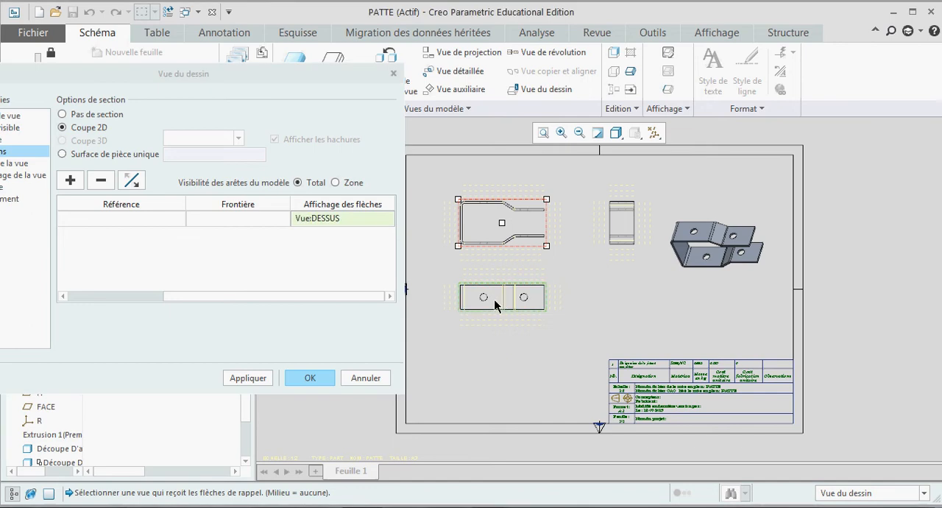
{"action": "left_click", "coordinate": [255, 379]}
{"action": "left_click", "coordinate": [310, 378]}
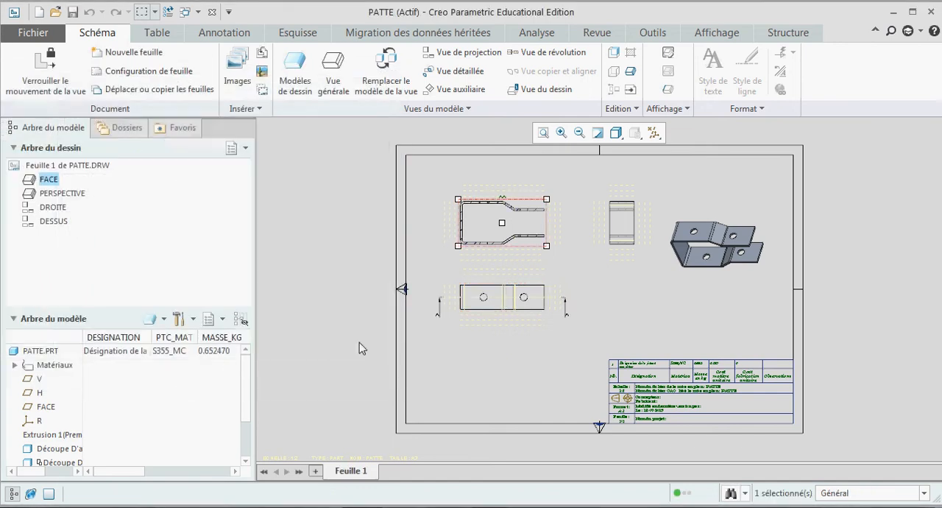
{"action": "scroll", "coordinate": [506, 211], "scroll_direction": "down", "scroll_amount": 2}
{"action": "scroll", "coordinate": [504, 212], "scroll_direction": "down", "scroll_amount": 3}
{"action": "scroll", "coordinate": [528, 219], "scroll_direction": "up", "scroll_amount": 3}
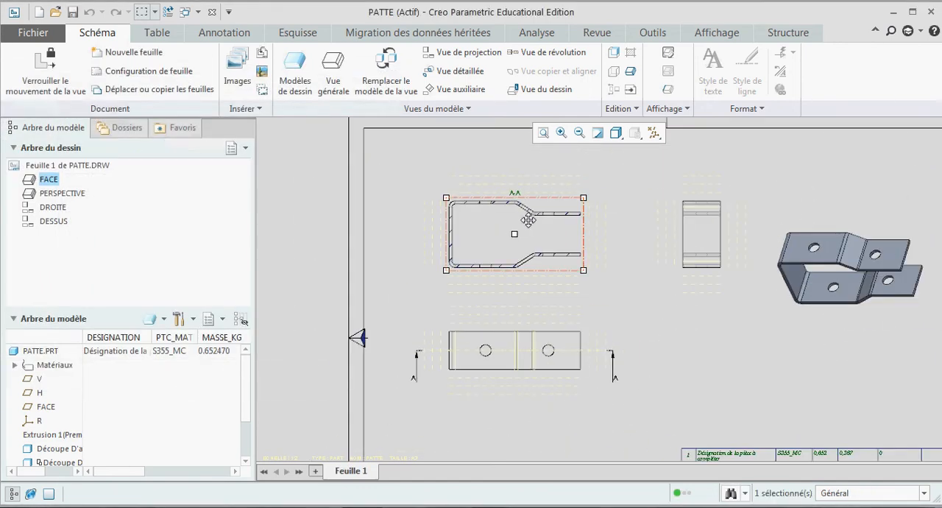
{"action": "left_click", "coordinate": [613, 245]}
Step: Insert the existing file image_avec_poincon.bmp into the drawing as an embedded object
{"action": "scroll", "coordinate": [479, 208], "scroll_direction": "up", "scroll_amount": 3}
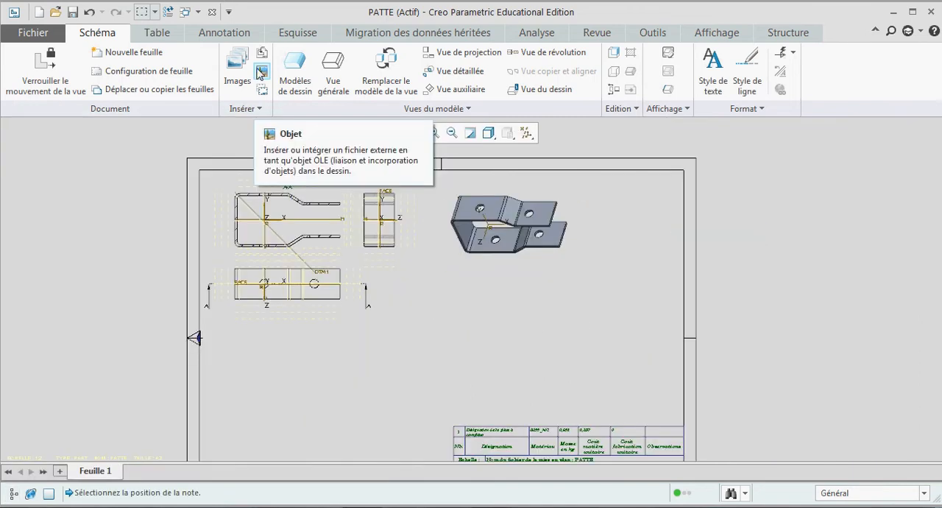
{"action": "left_click", "coordinate": [261, 72]}
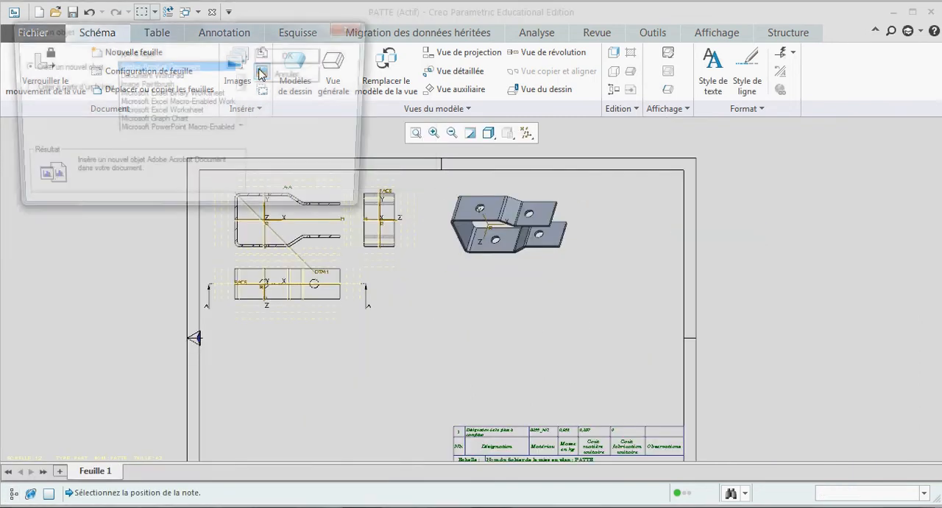
{"action": "left_click", "coordinate": [70, 86]}
{"action": "left_click", "coordinate": [135, 106]}
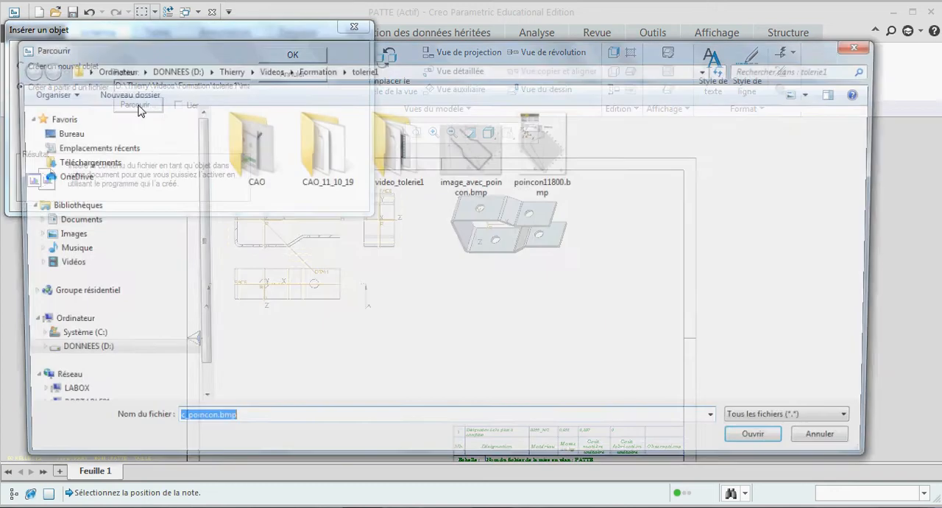
{"action": "left_click", "coordinate": [452, 167]}
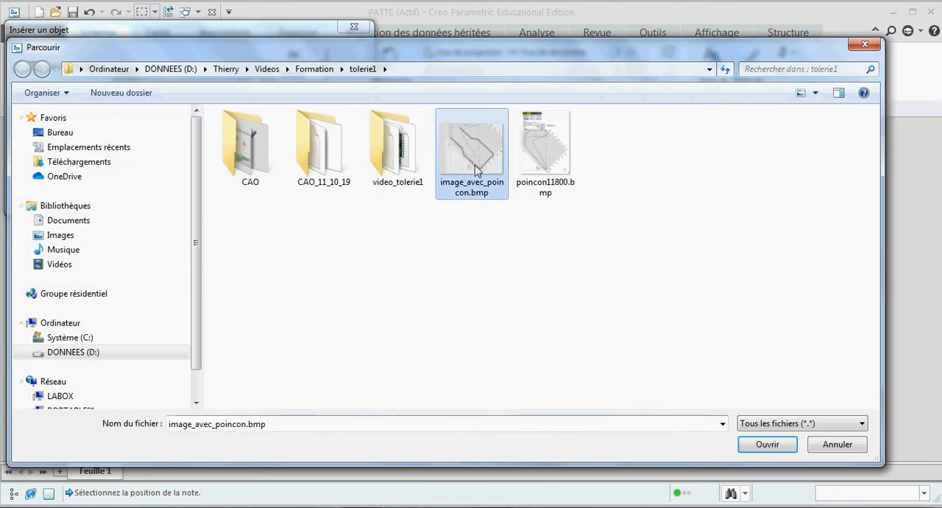
{"action": "left_click", "coordinate": [763, 445]}
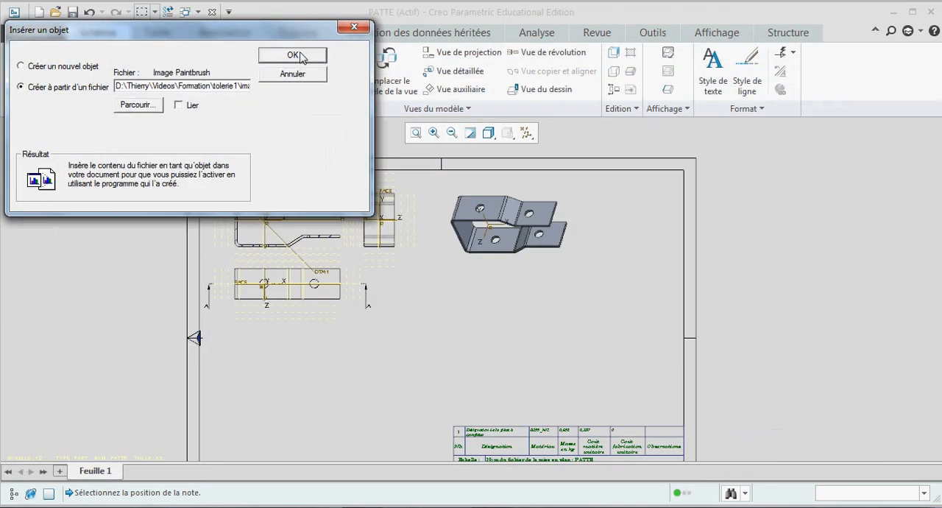
{"action": "left_click", "coordinate": [295, 56]}
Step: Shrink the inserted punch image and place it above the title block, below the perspective view
{"action": "left_click", "coordinate": [474, 282]}
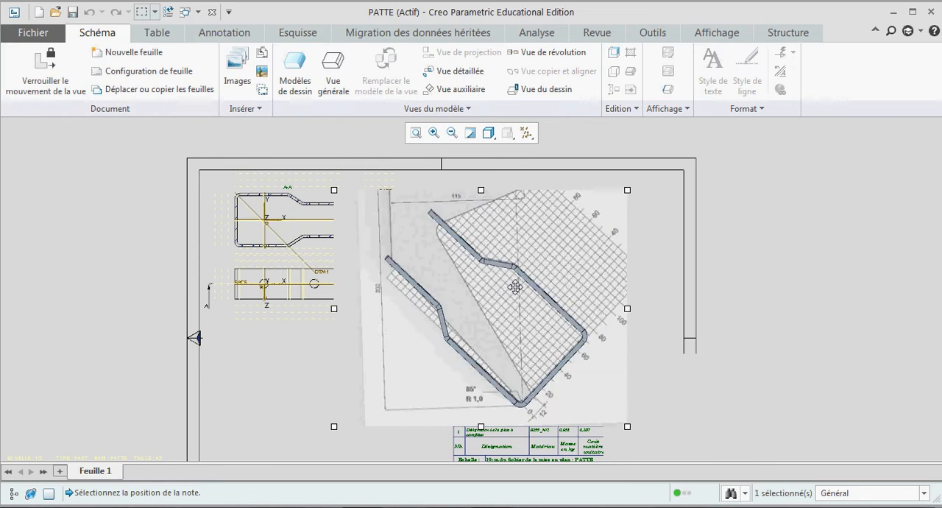
{"action": "left_click_drag", "start_coordinate": [335, 191], "coordinate": [508, 336]}
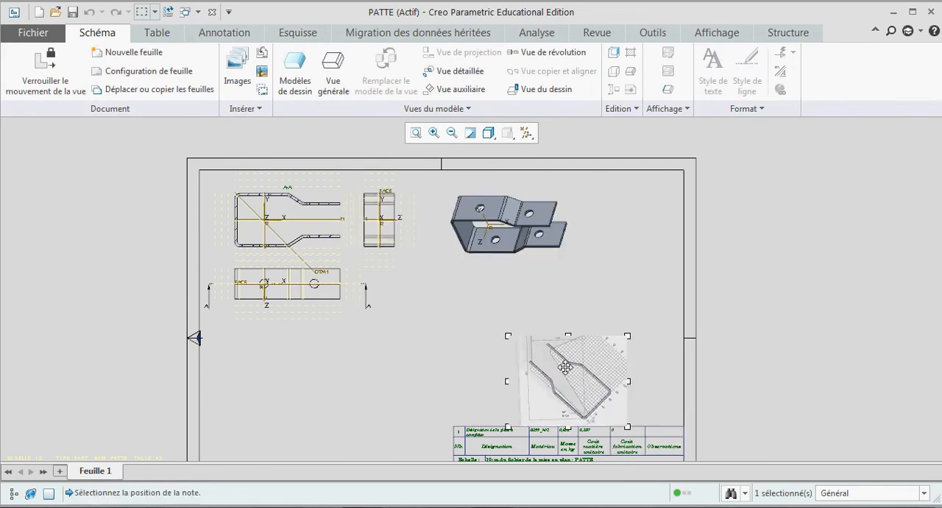
{"action": "left_click_drag", "start_coordinate": [564, 365], "coordinate": [588, 324]}
{"action": "left_click", "coordinate": [572, 278]}
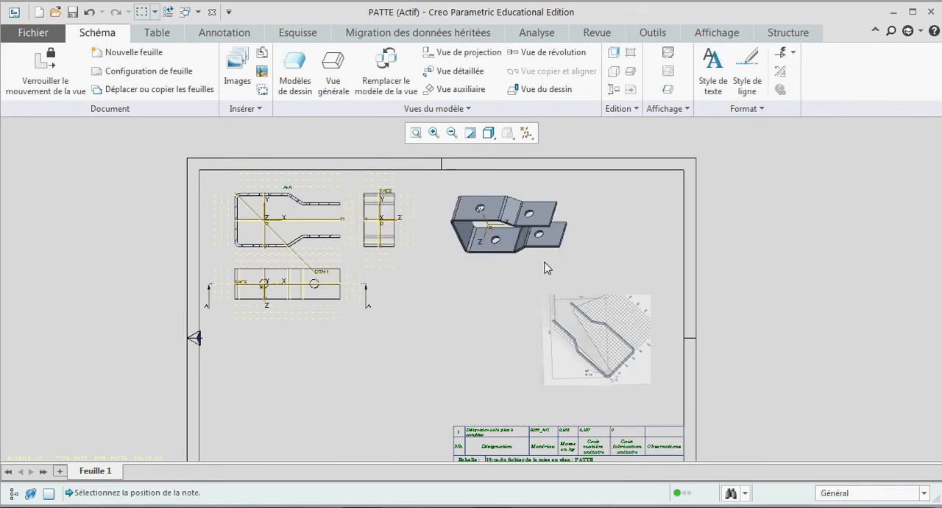
Step: Add the note "Vérification de l'outillage de poiçonnage :" just above the inserted image
{"action": "left_click", "coordinate": [234, 33]}
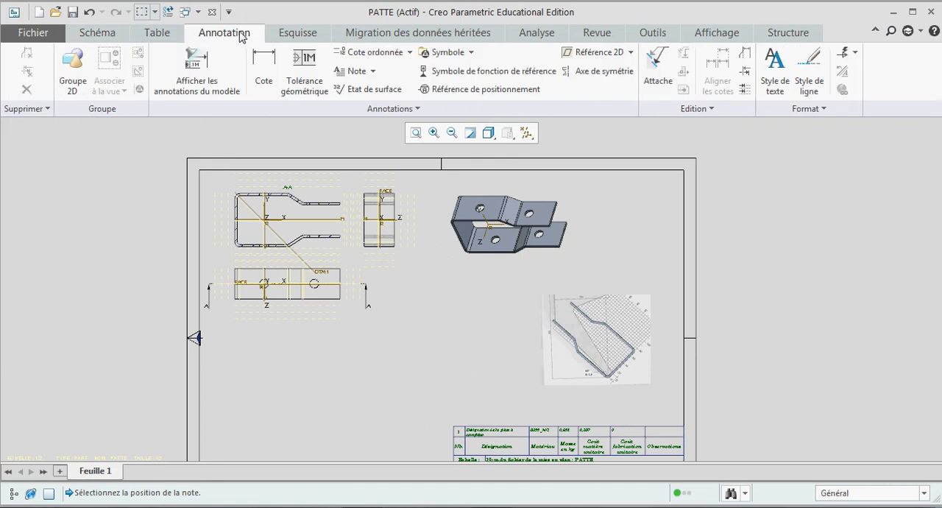
{"action": "left_click", "coordinate": [354, 70]}
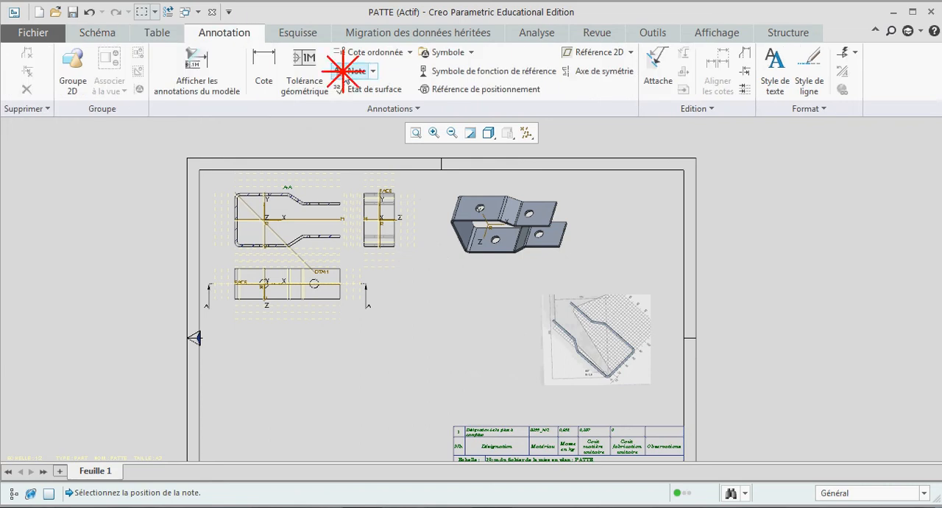
{"action": "left_click", "coordinate": [542, 282]}
{"action": "scroll", "coordinate": [551, 290], "scroll_direction": "down", "scroll_amount": 5}
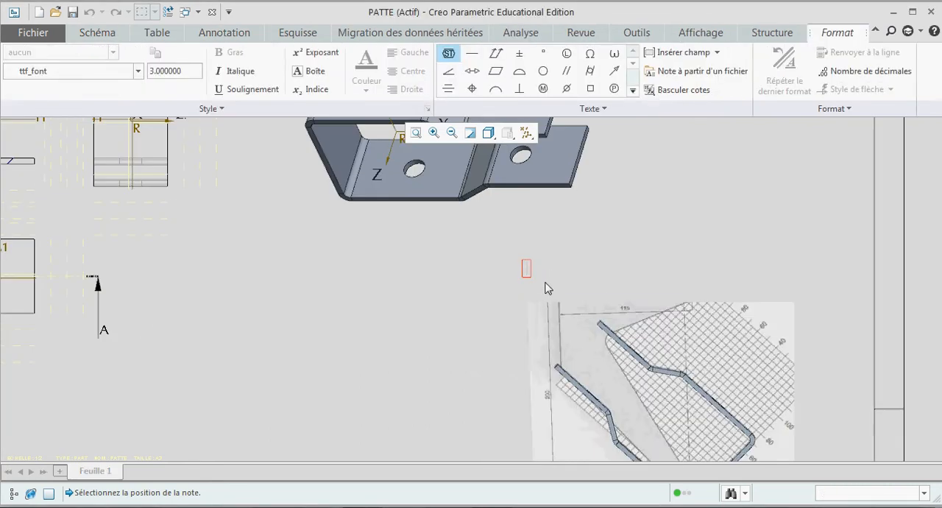
{"action": "type", "text": "Vérif"}
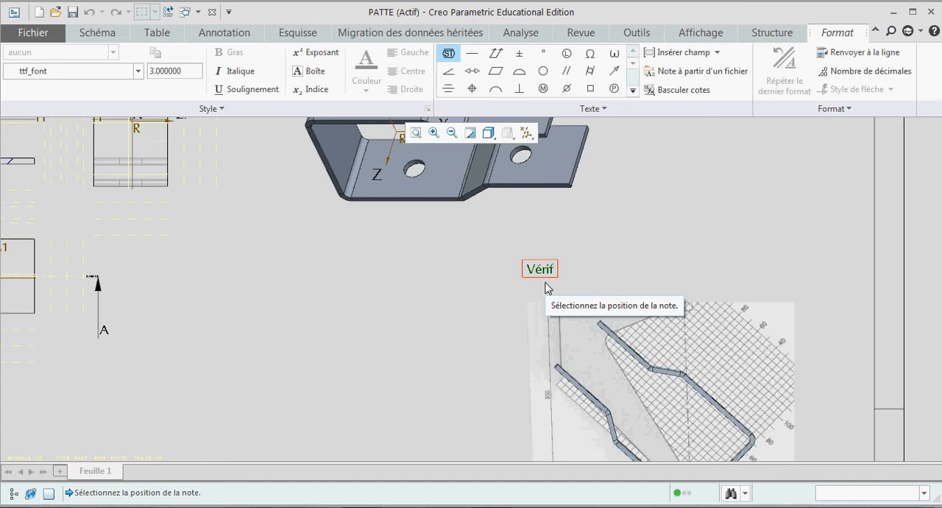
{"action": "type", "text": "ication de "}
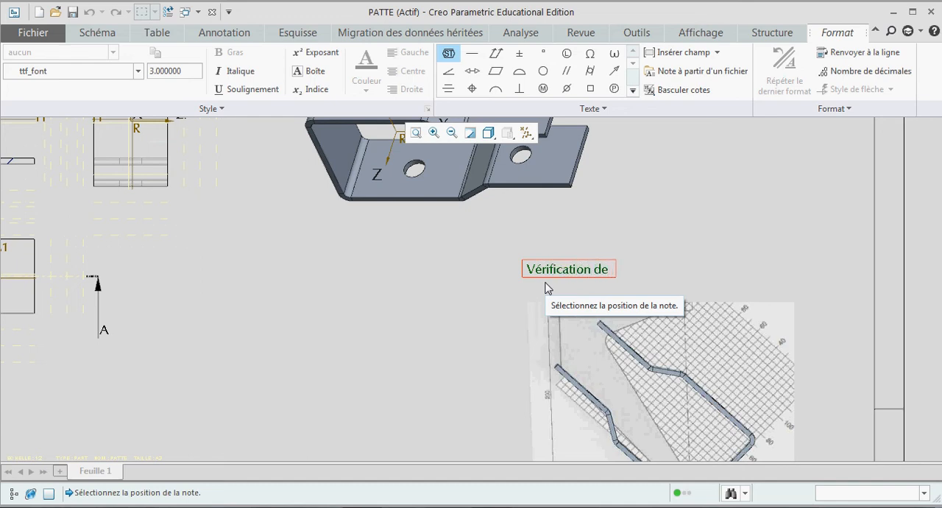
{"action": "type", "text": "l'outillage de po"}
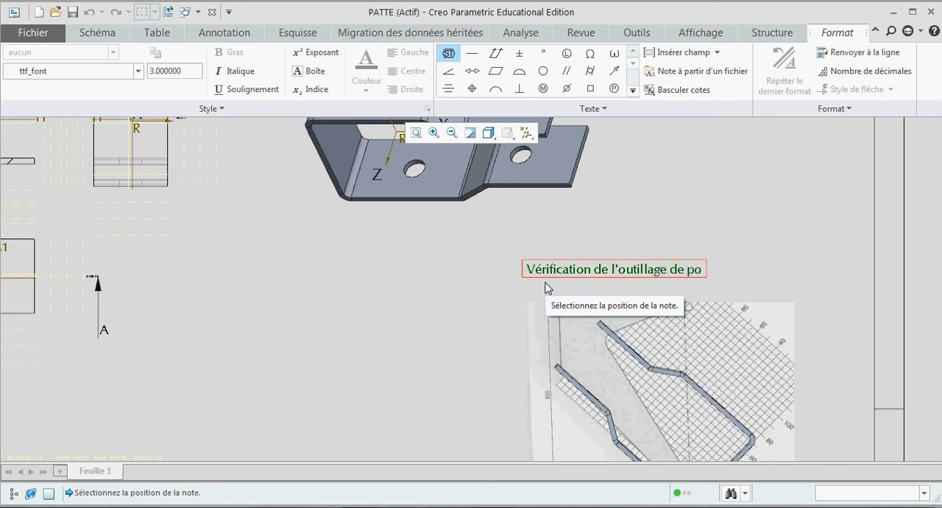
{"action": "type", "text": "içonnage :"}
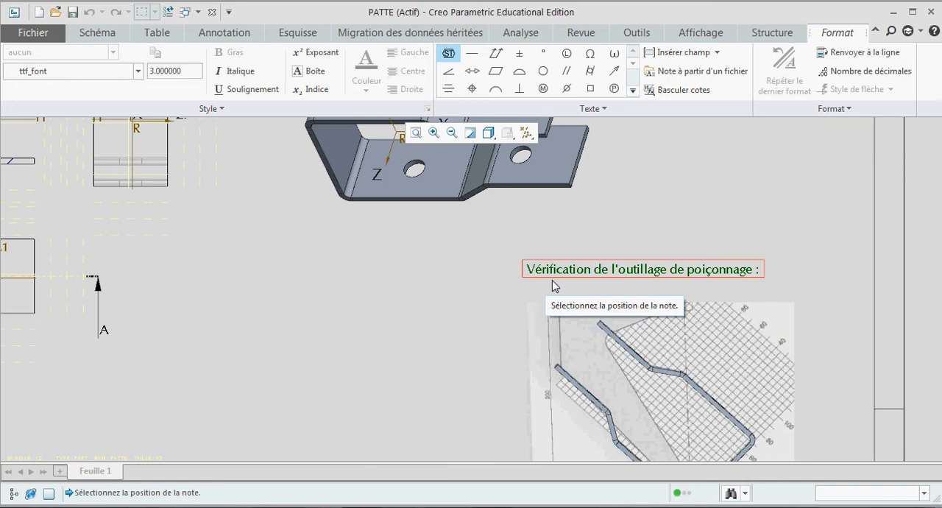
{"action": "left_click", "coordinate": [671, 230]}
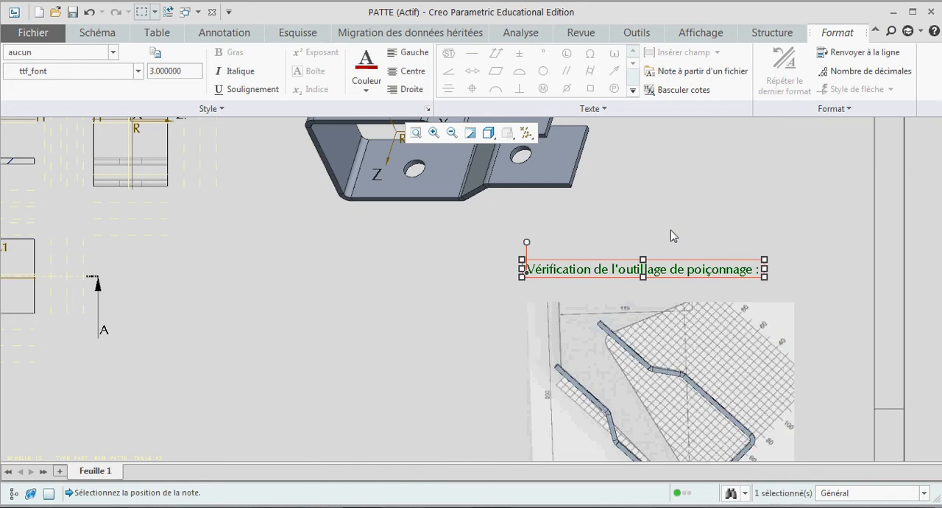
{"action": "left_click", "coordinate": [690, 224]}
{"action": "scroll", "coordinate": [673, 212], "scroll_direction": "up", "scroll_amount": 2}
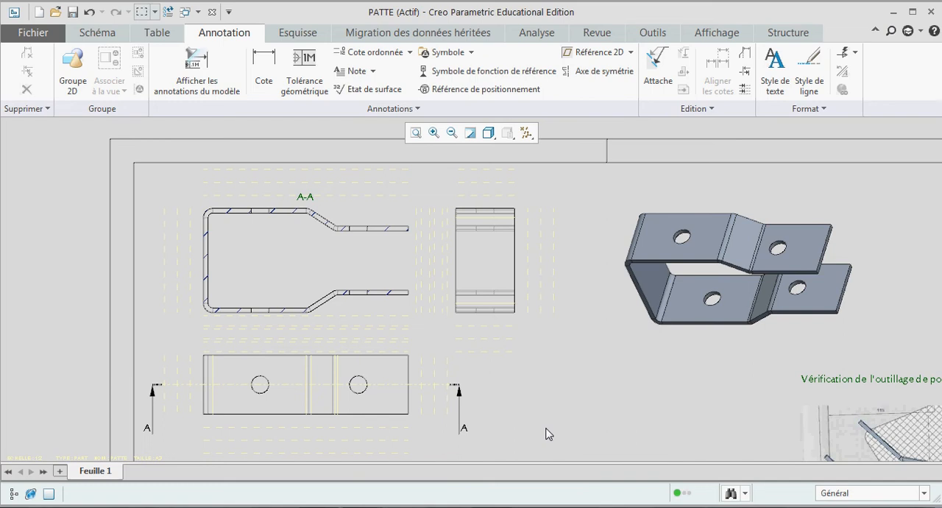
Step: Dimension the gap between the inner faces of the two tabs in section view A-A, placing it beside their open end
{"action": "left_click", "coordinate": [263, 64]}
{"action": "scroll", "coordinate": [375, 223], "scroll_direction": "down", "scroll_amount": 3}
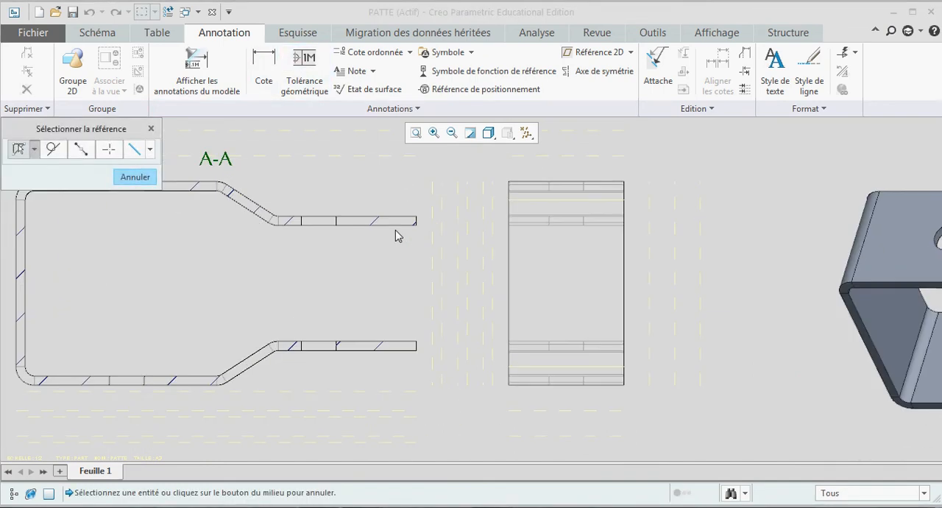
{"action": "left_click", "coordinate": [390, 223]}
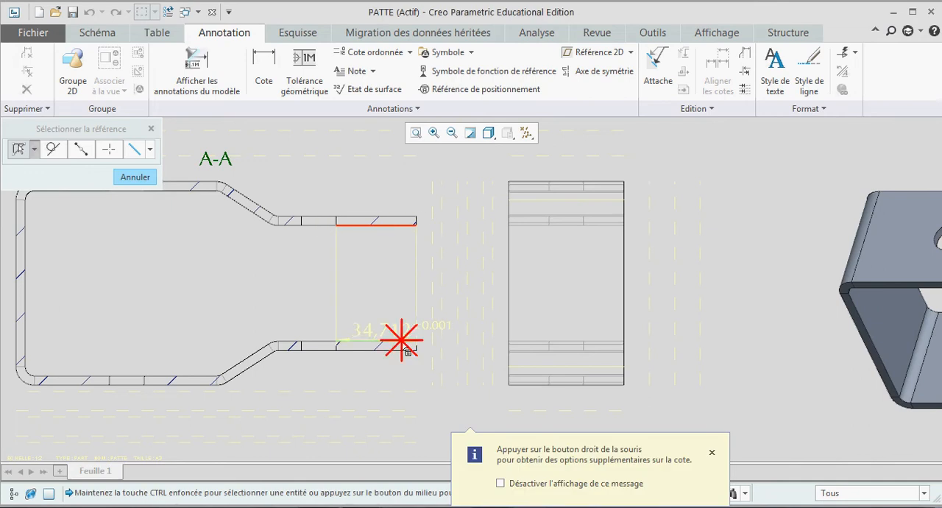
{"action": "left_click", "coordinate": [346, 342]}
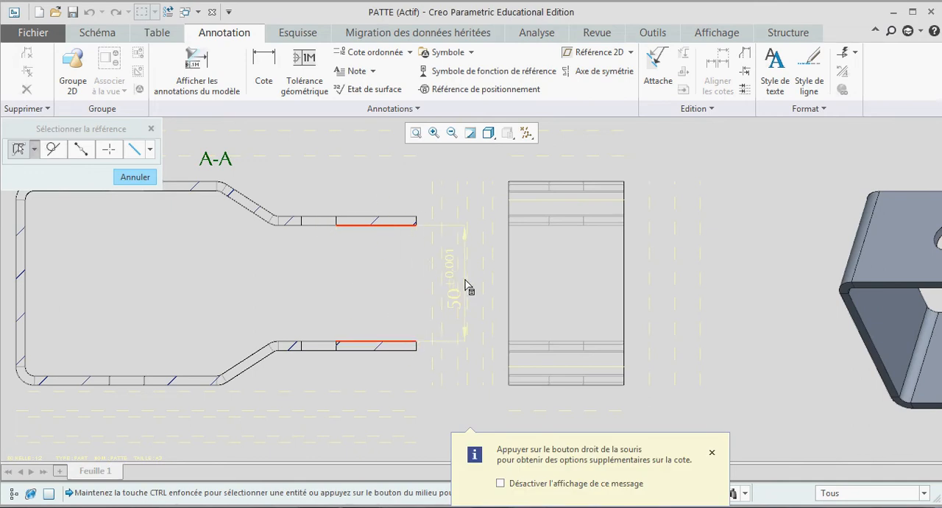
{"action": "middle_click", "coordinate": [466, 289]}
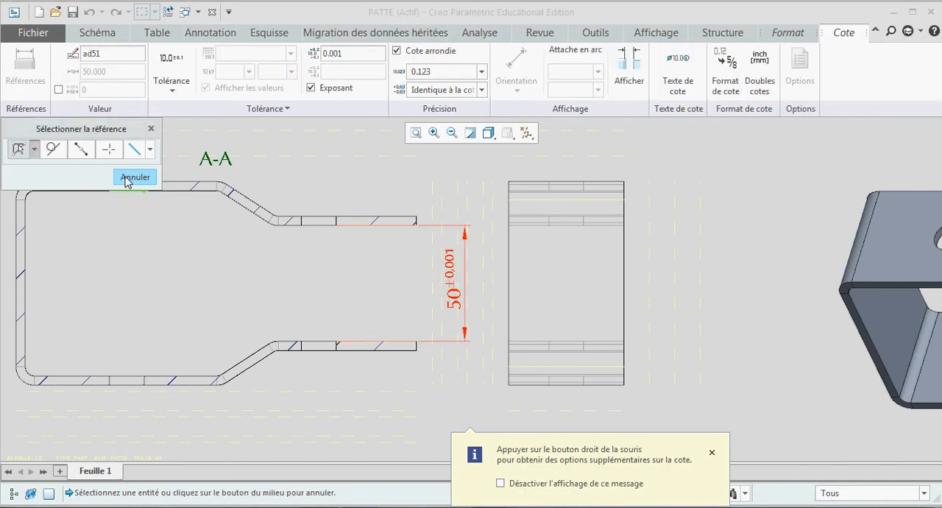
{"action": "left_click", "coordinate": [133, 177]}
Step: Set the symmetric tolerance of the tab gap dimension to 0.8
{"action": "left_click", "coordinate": [449, 277]}
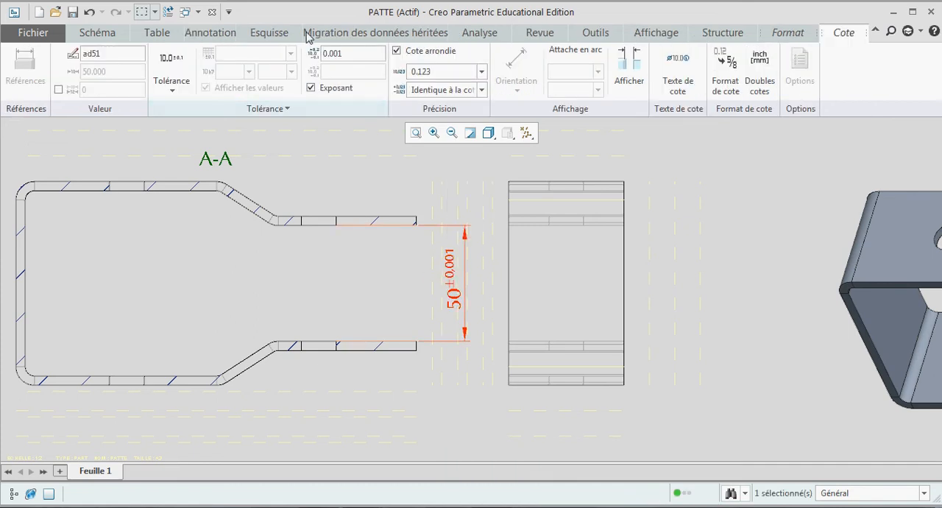
{"action": "left_click", "coordinate": [349, 53]}
{"action": "type", "text": "0.8"}
{"action": "key", "text": "Return"}
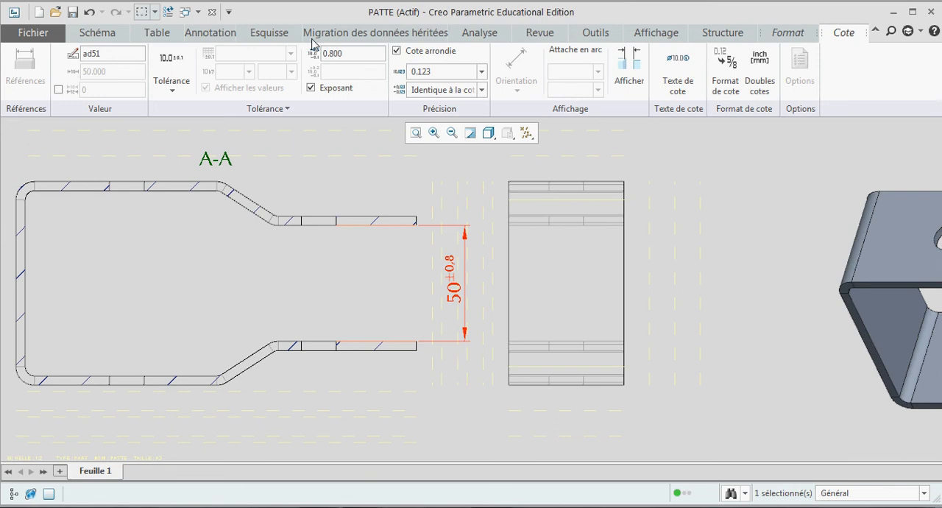
{"action": "left_click", "coordinate": [478, 178]}
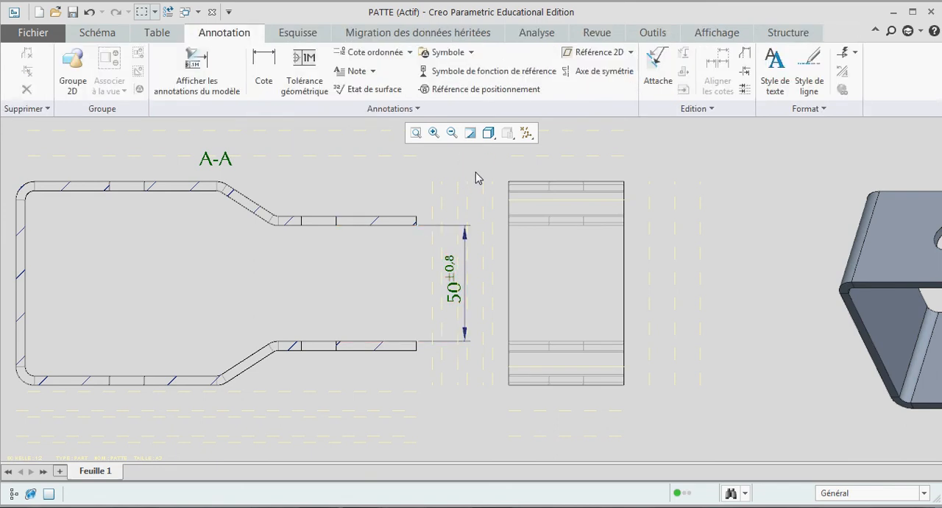
{"action": "scroll", "coordinate": [476, 178], "scroll_direction": "down", "scroll_amount": 2}
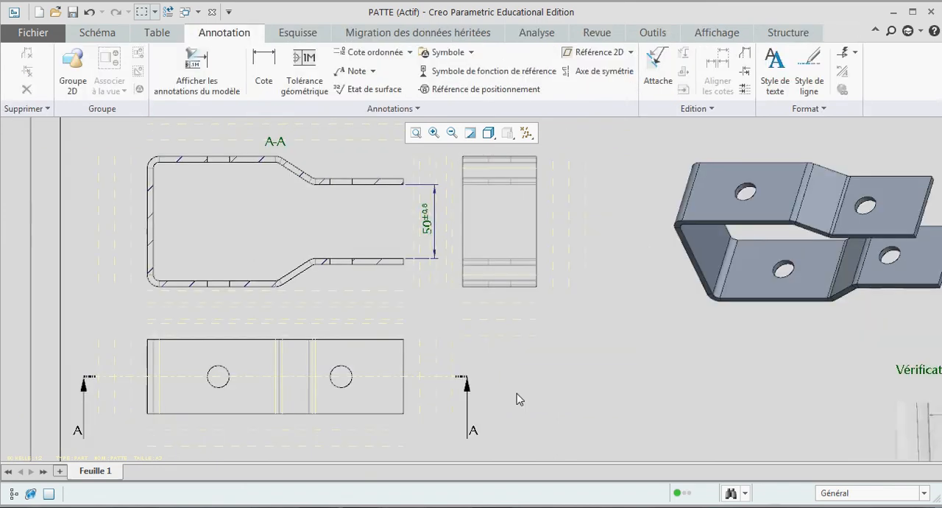
Step: Display the tab gap dimension in section view A-A as an inspection dimension
{"action": "left_click", "coordinate": [425, 224]}
{"action": "left_click", "coordinate": [629, 81]}
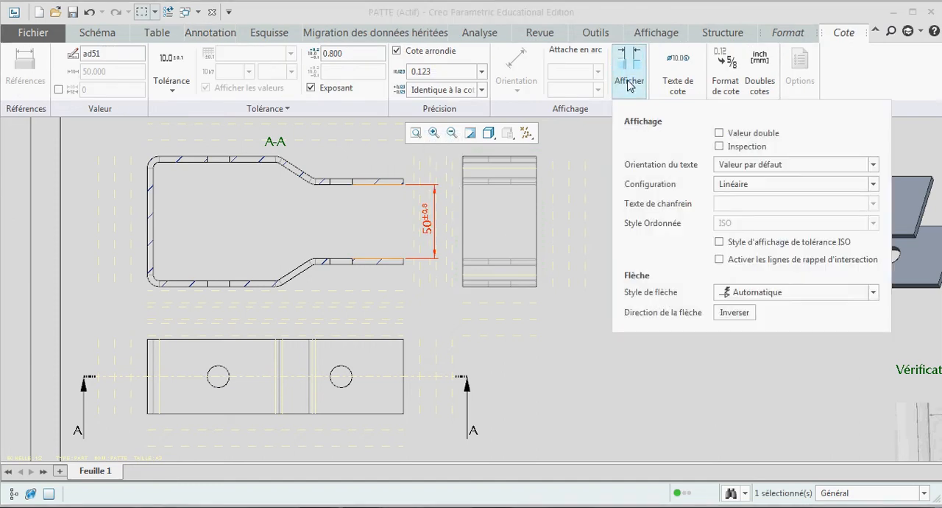
{"action": "left_click", "coordinate": [719, 146]}
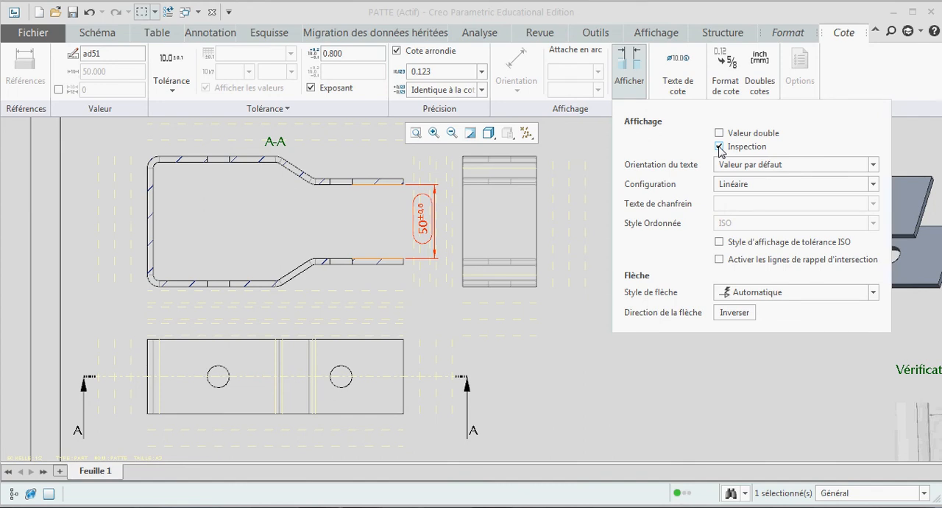
{"action": "left_click", "coordinate": [554, 352]}
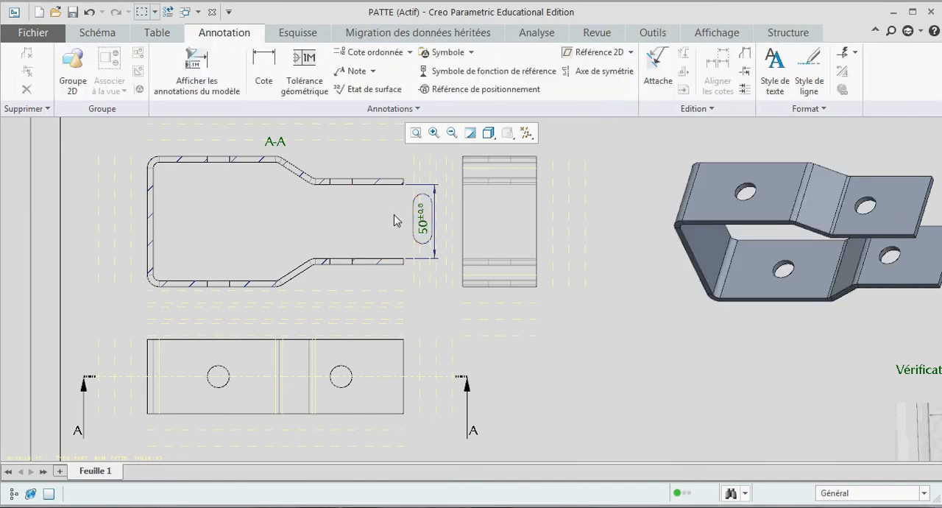
Step: Add the leader note "Assurer le montage du tube" pointing to the tab gap dimension's inspection frame, placed below the side view
{"action": "left_click", "coordinate": [357, 72]}
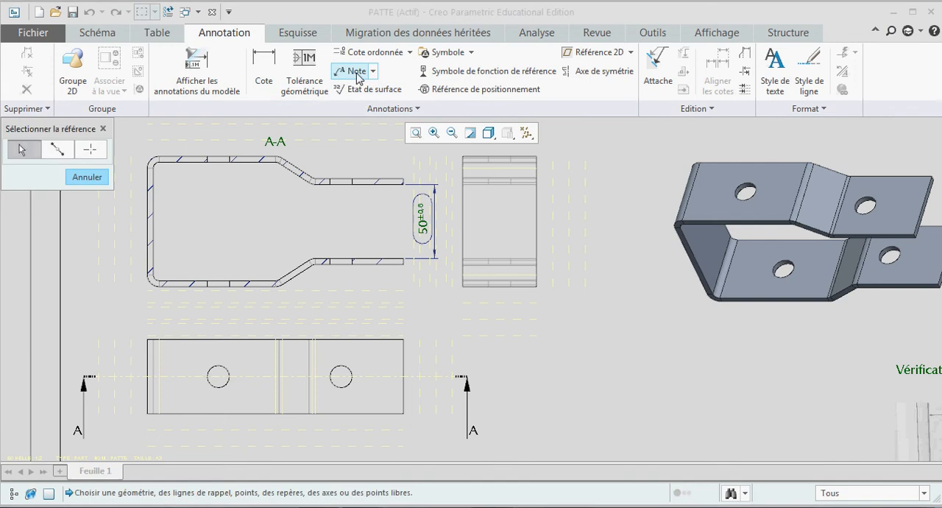
{"action": "left_click", "coordinate": [425, 247]}
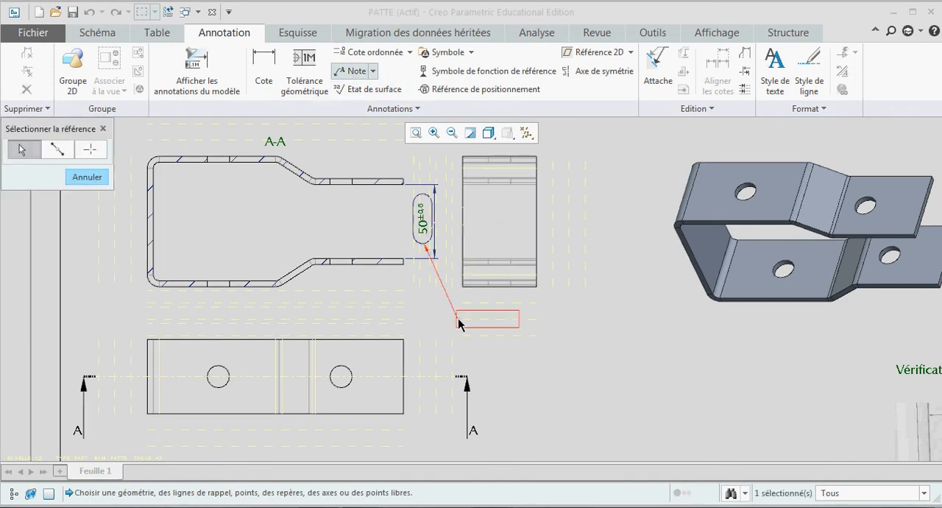
{"action": "middle_click", "coordinate": [458, 315]}
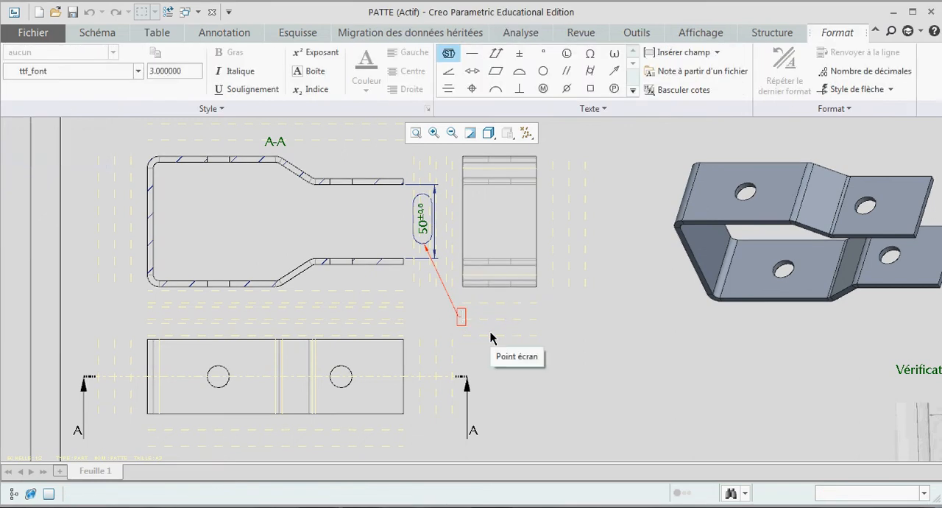
{"action": "type", "text": "A"}
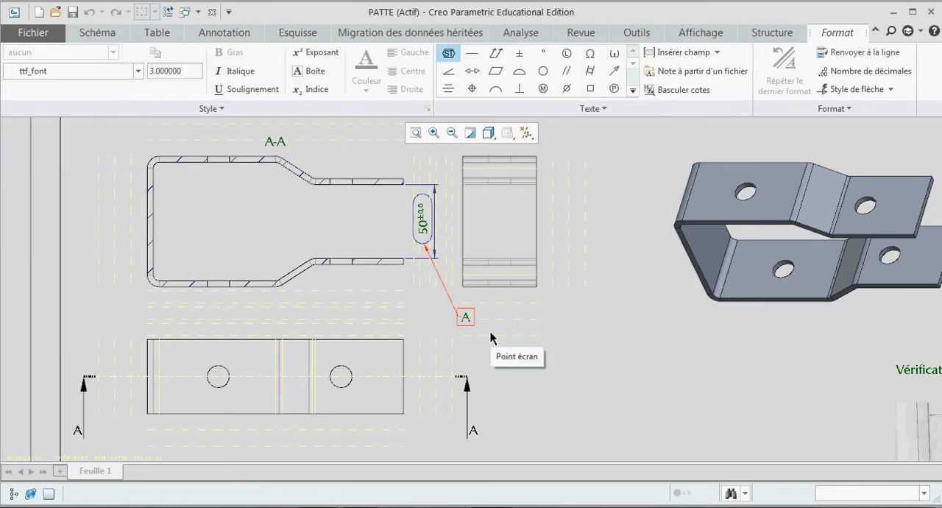
{"action": "type", "text": "ssurer le montage"}
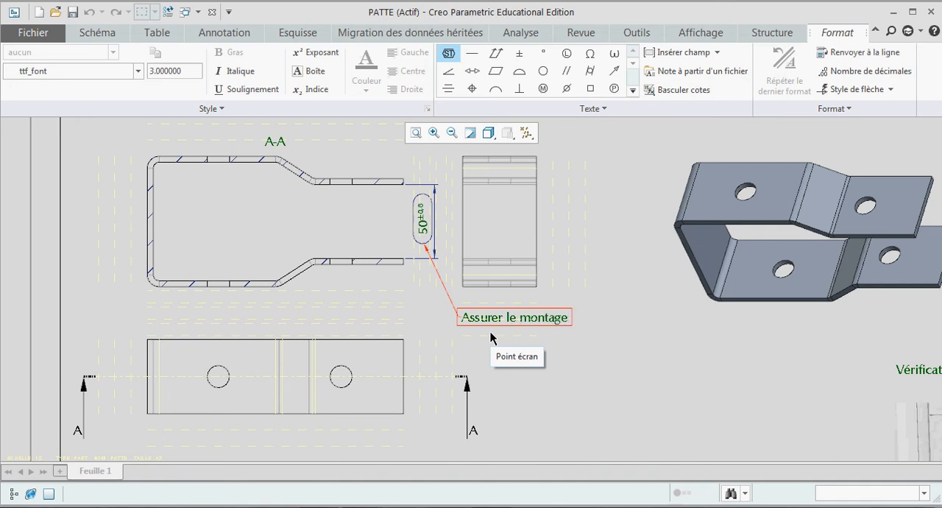
{"action": "type", "text": " du tube"}
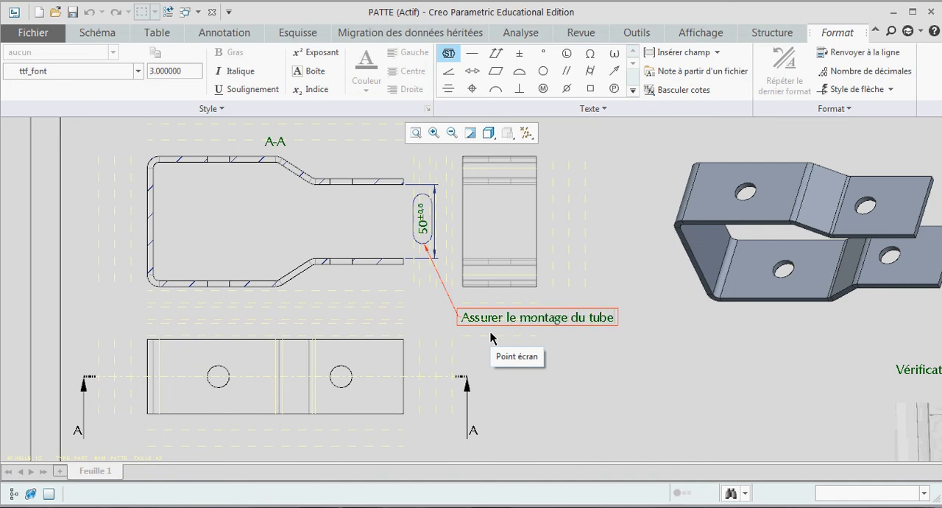
{"action": "left_click", "coordinate": [638, 328]}
{"action": "left_click", "coordinate": [618, 353]}
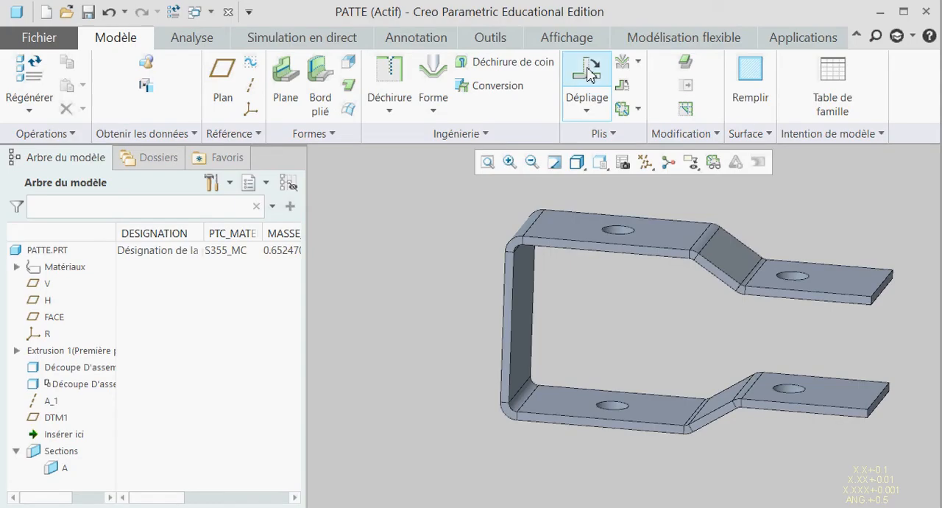
Step: In the PATTE part model, unfold only the bend joining the upper flange to the vertical web, and add a bend-back that refolds it
{"action": "left_click", "coordinate": [587, 72]}
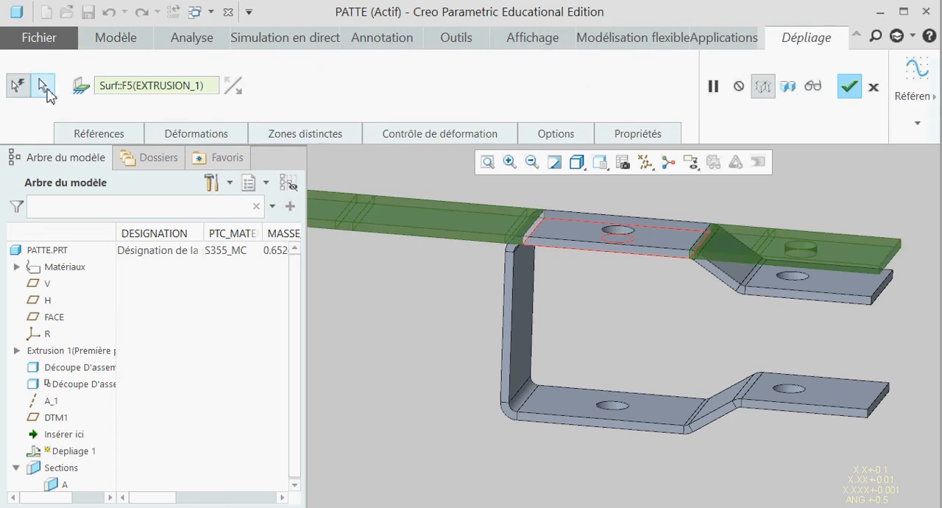
{"action": "left_click", "coordinate": [43, 88]}
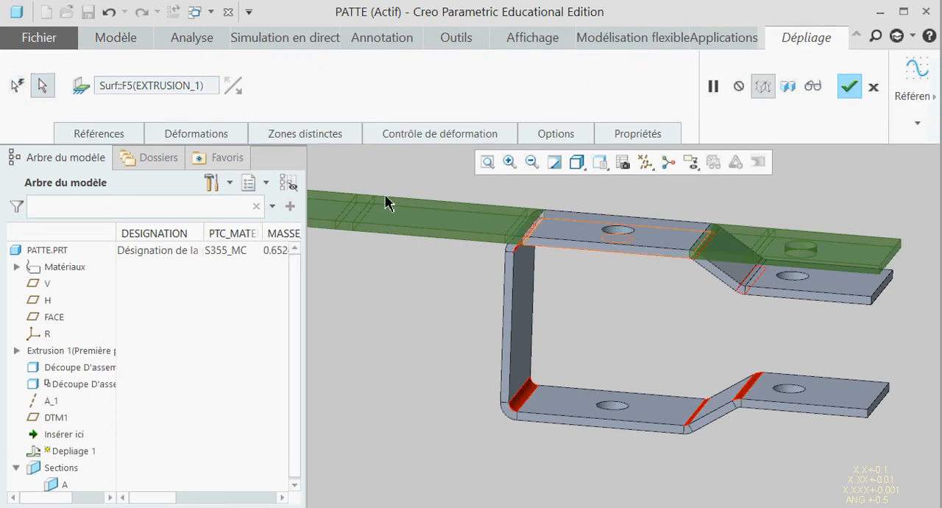
{"action": "left_click", "coordinate": [522, 245]}
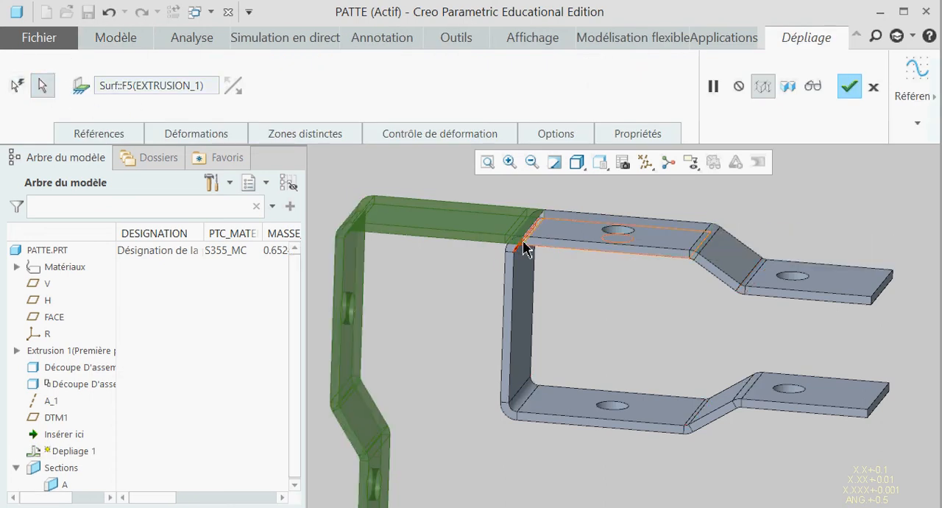
{"action": "left_click", "coordinate": [848, 87]}
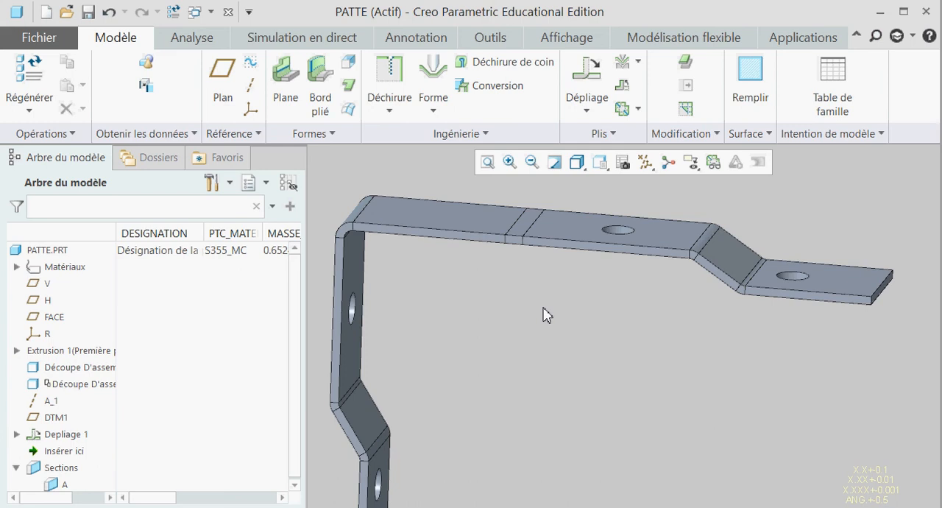
{"action": "left_click", "coordinate": [626, 94]}
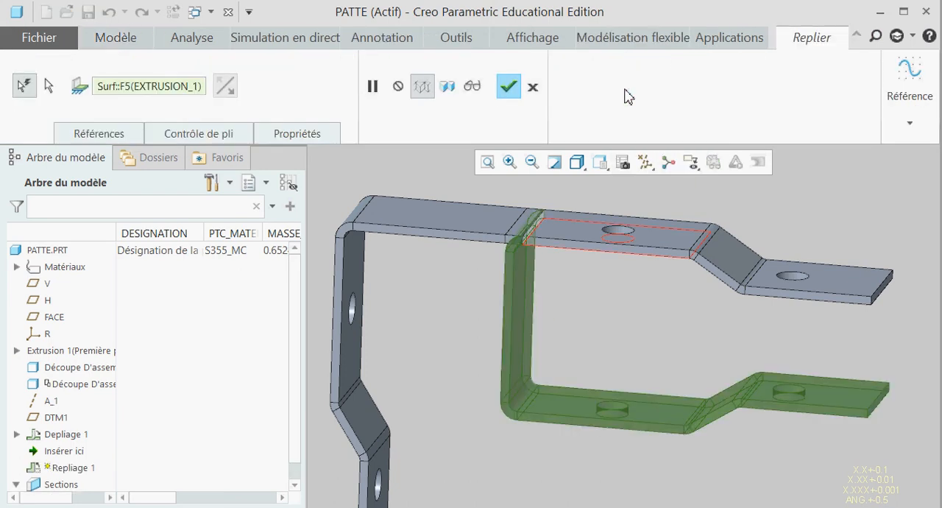
{"action": "left_click", "coordinate": [509, 87]}
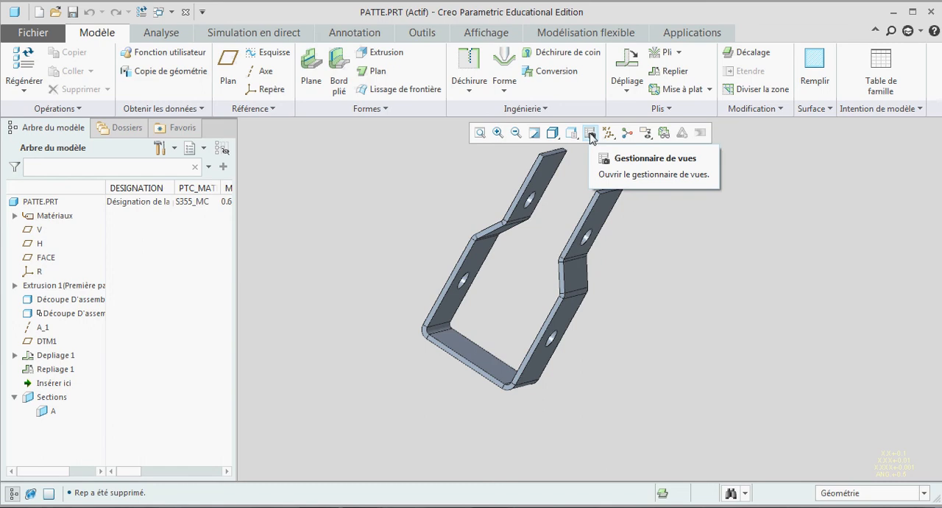
Step: Create a new simplified representation named Pli6 in the part's view manager
{"action": "left_click", "coordinate": [590, 133]}
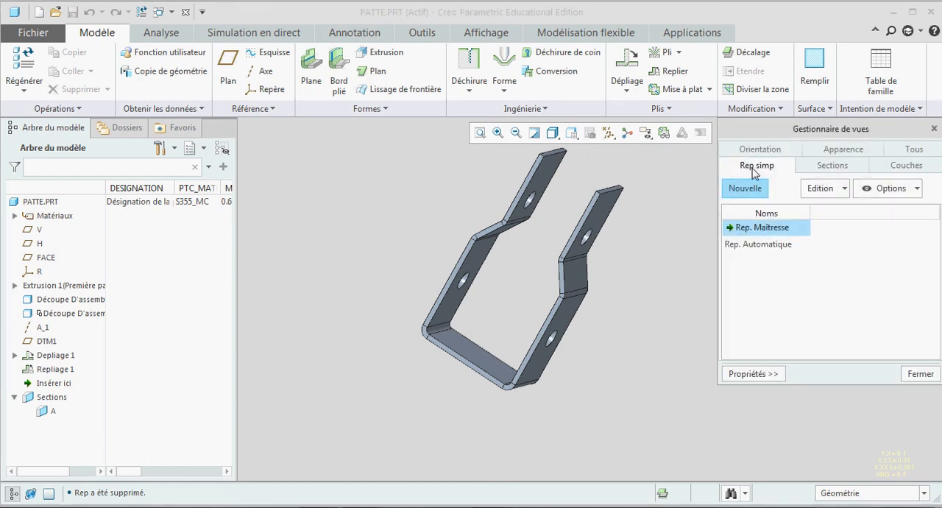
{"action": "left_click", "coordinate": [747, 190]}
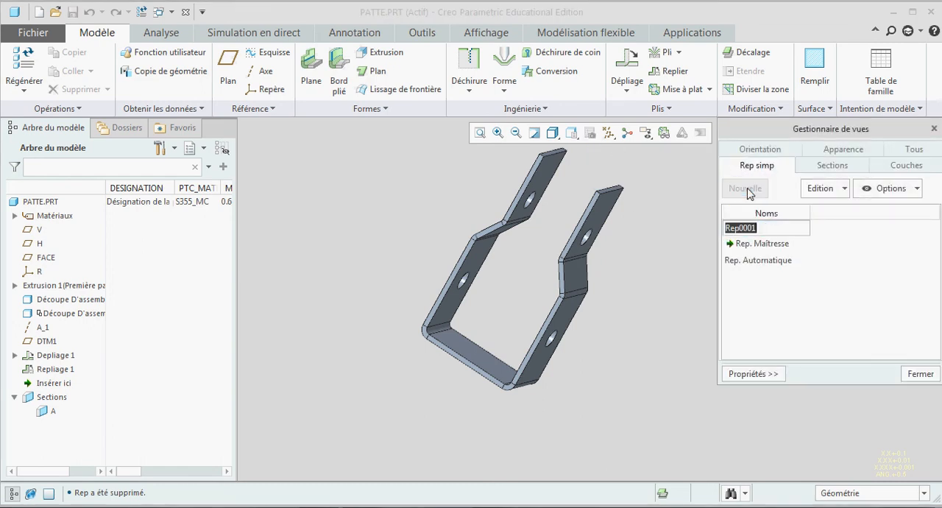
{"action": "type", "text": "pli6"}
{"action": "key", "text": "Return"}
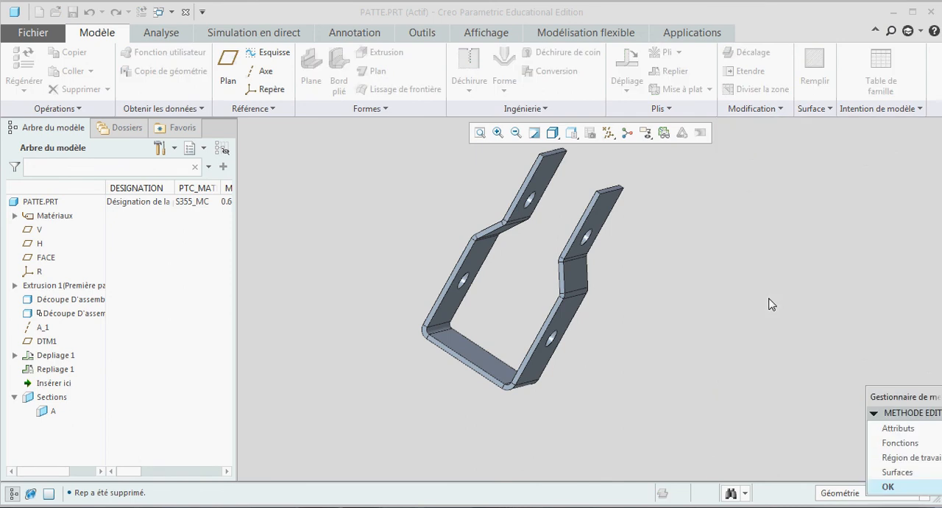
Step: Exclude the Repliage 1 feature from the Pli6 representation and accept its definition
{"action": "left_click", "coordinate": [892, 443]}
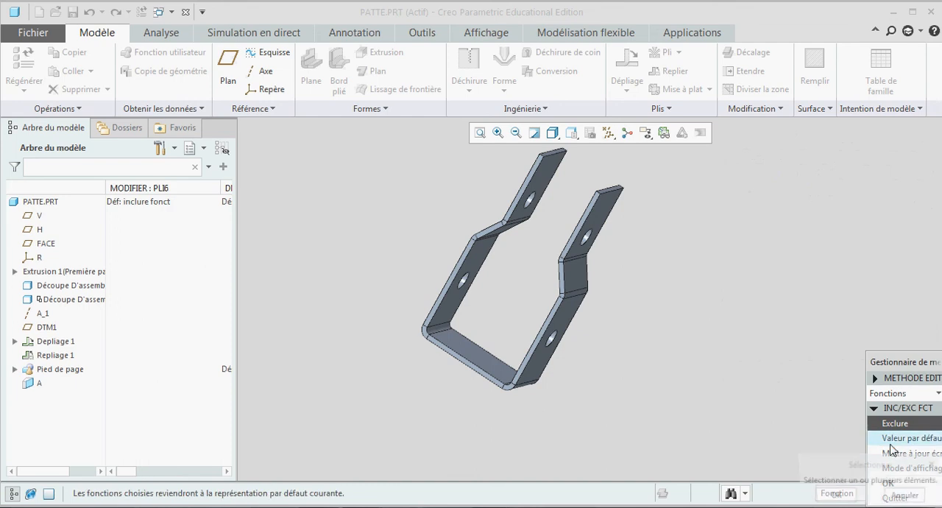
{"action": "left_click", "coordinate": [64, 358]}
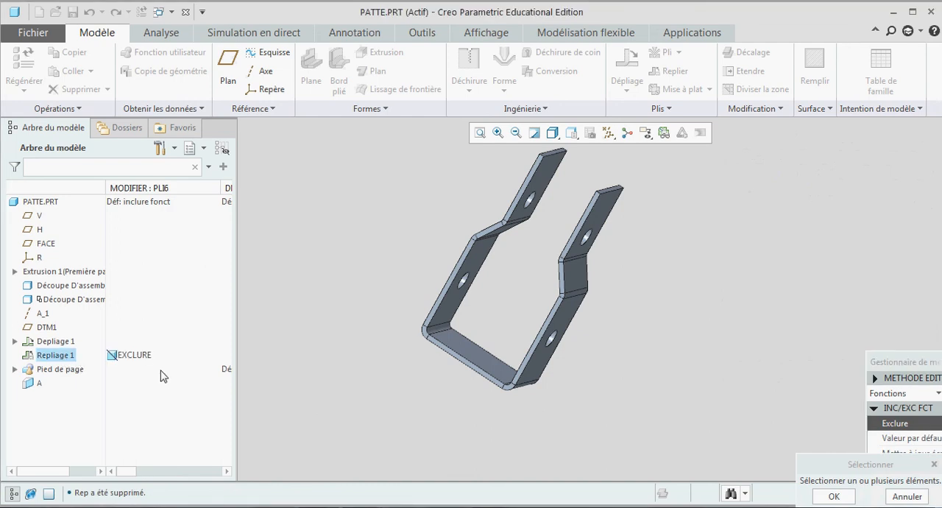
{"action": "left_click_drag", "start_coordinate": [906, 361], "coordinate": [798, 208]}
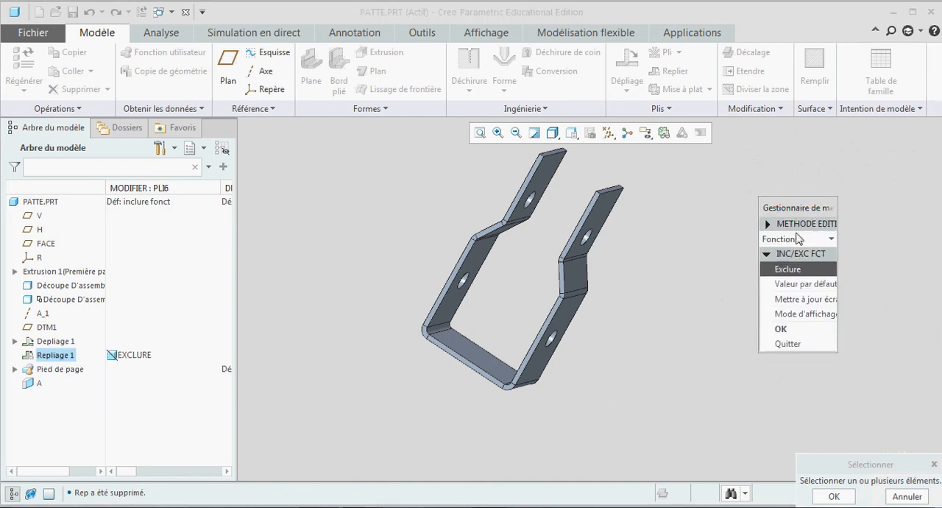
{"action": "left_click", "coordinate": [795, 331]}
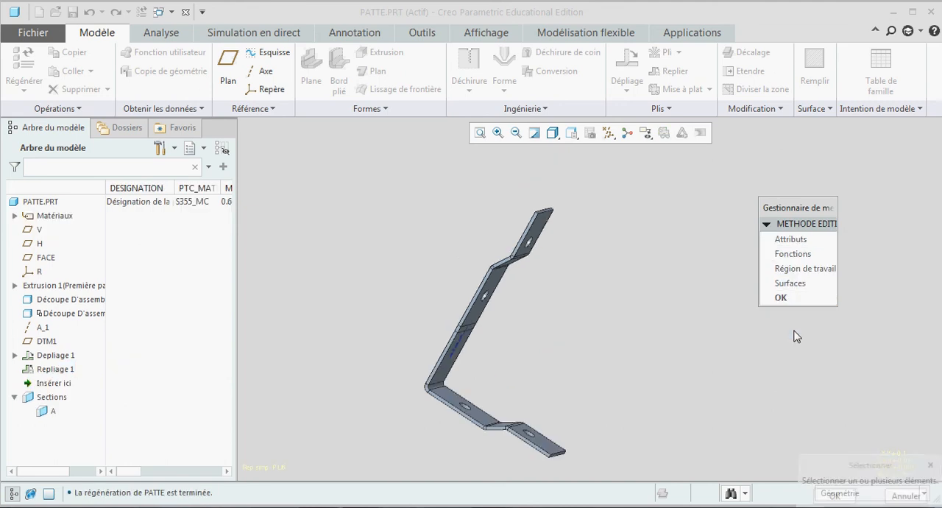
{"action": "left_click", "coordinate": [791, 299]}
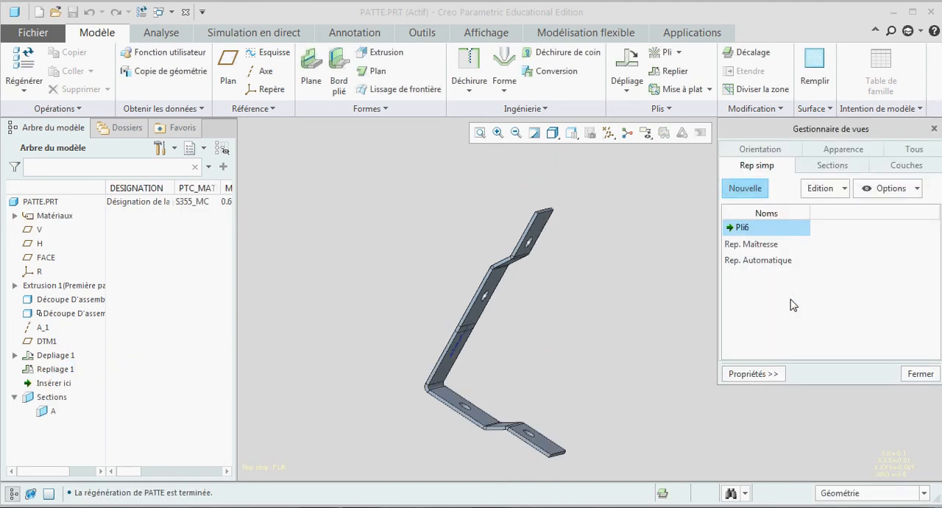
Step: Alternate between the master and Pli6 representations to compare them, leave Rep. Maîtresse active and close the view manager
{"action": "double_click", "coordinate": [777, 245]}
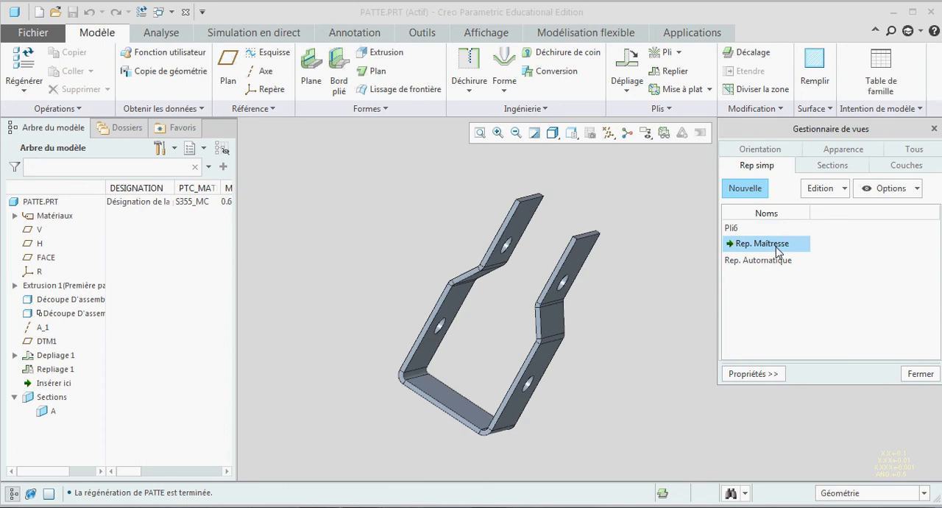
{"action": "double_click", "coordinate": [780, 230]}
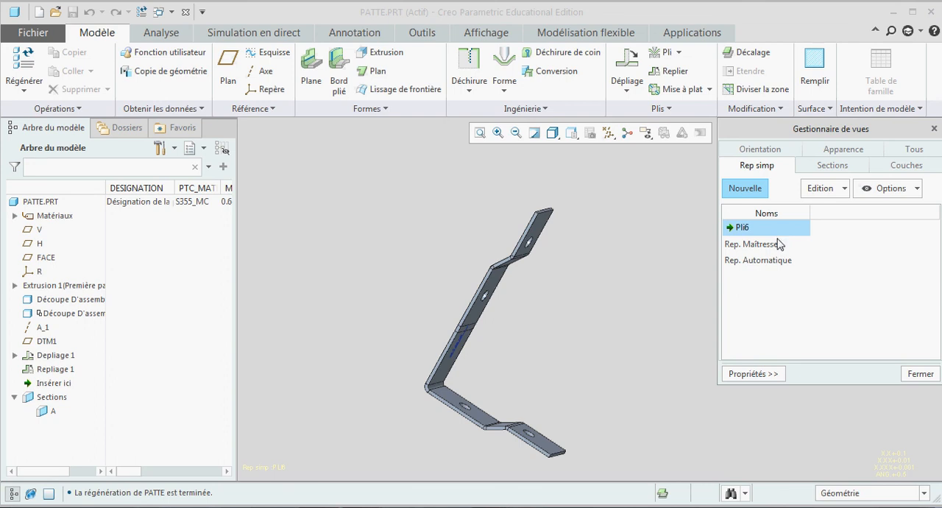
{"action": "double_click", "coordinate": [772, 249]}
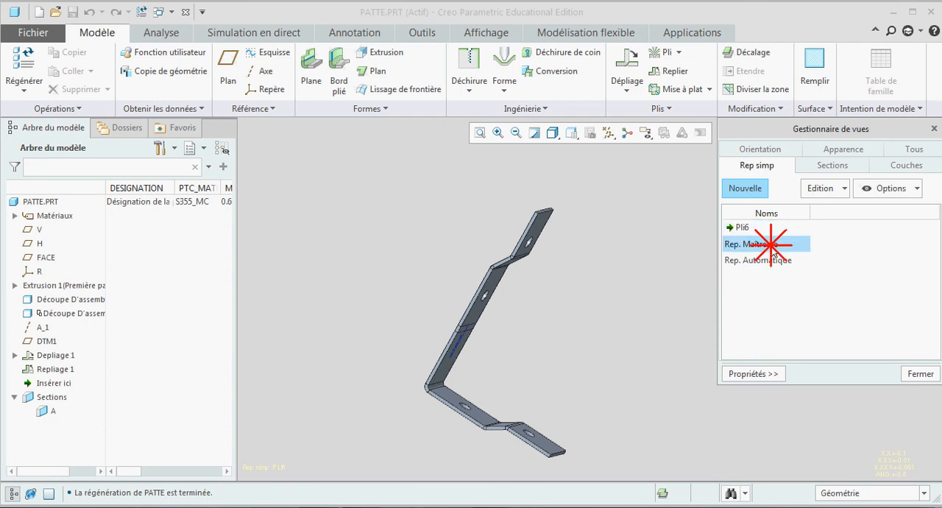
{"action": "left_click", "coordinate": [746, 374]}
{"action": "left_click", "coordinate": [920, 374]}
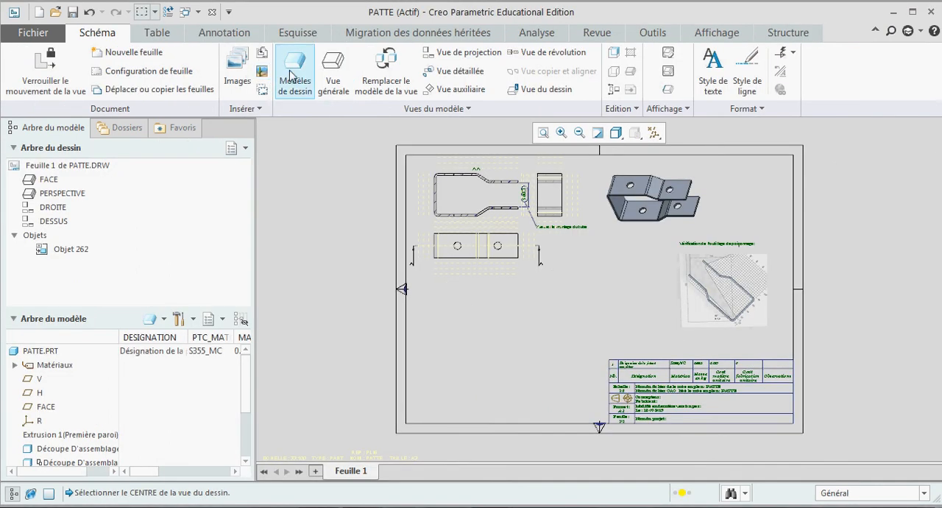
Step: In the PATTE drawing, set PLI6 as the drawing model's active simplified representation
{"action": "left_click", "coordinate": [291, 75]}
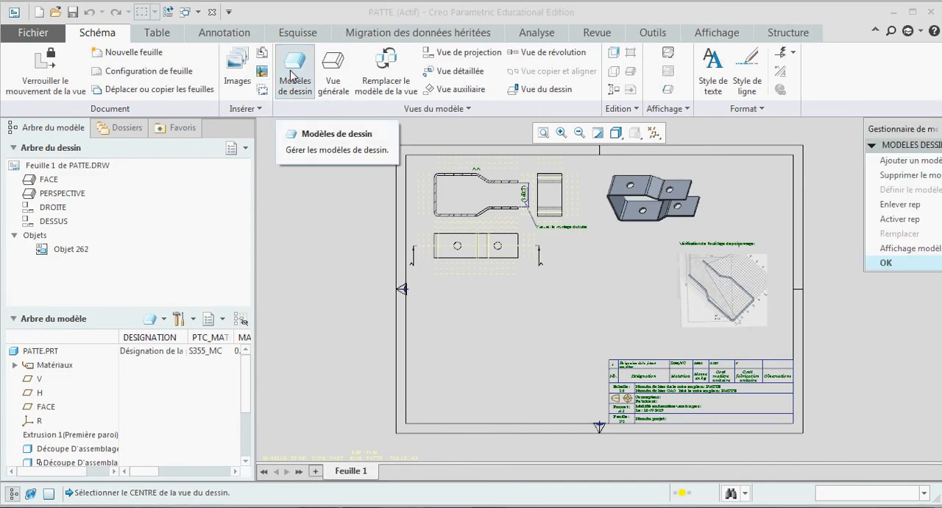
{"action": "left_click", "coordinate": [891, 219]}
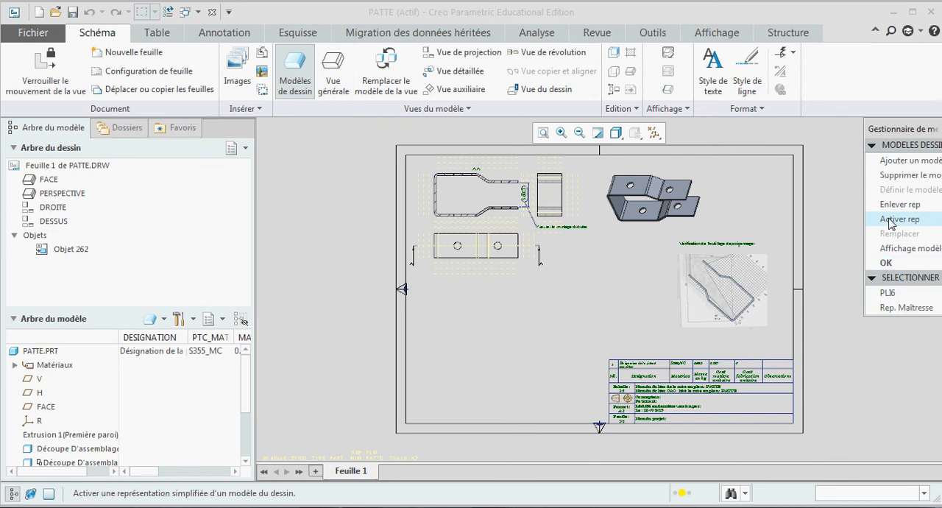
{"action": "left_click", "coordinate": [887, 293]}
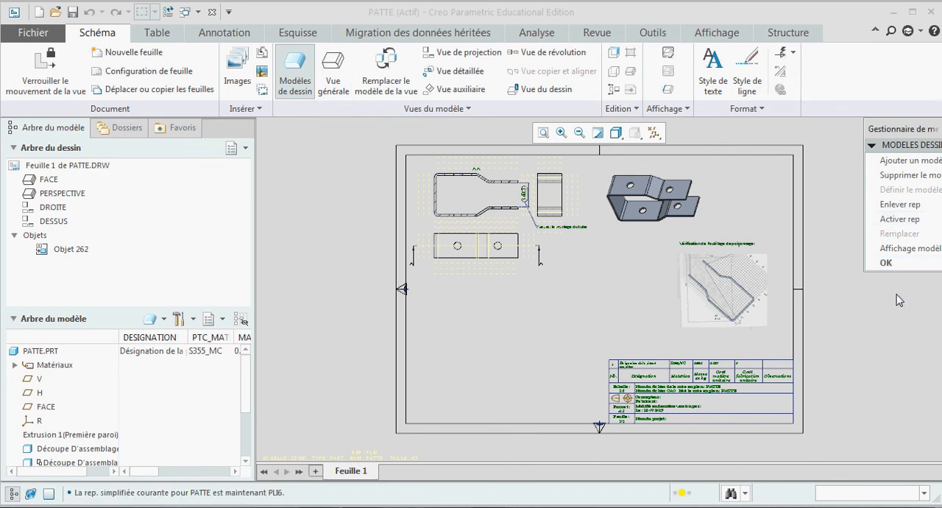
{"action": "left_click", "coordinate": [890, 263]}
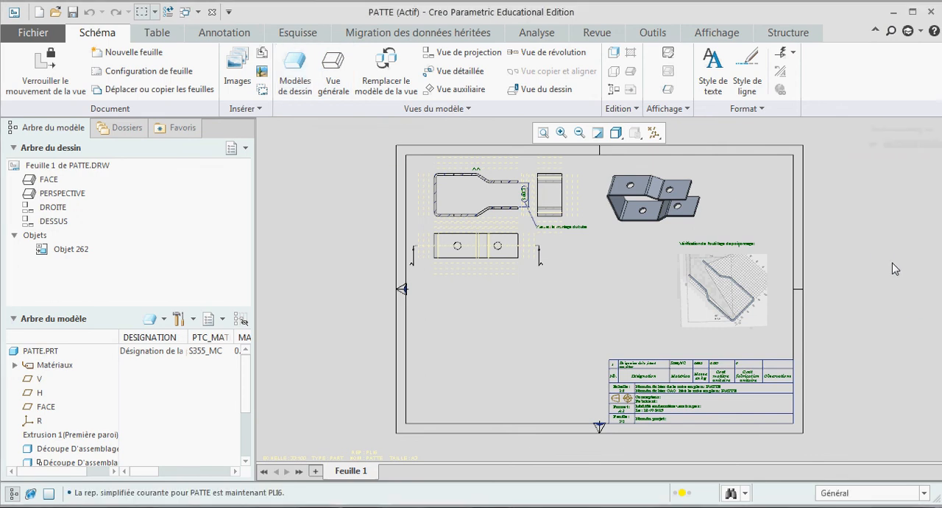
Step: Insert a general view of the PLI6 representation below the top view, using the FACE model orientation
{"action": "left_click", "coordinate": [334, 81]}
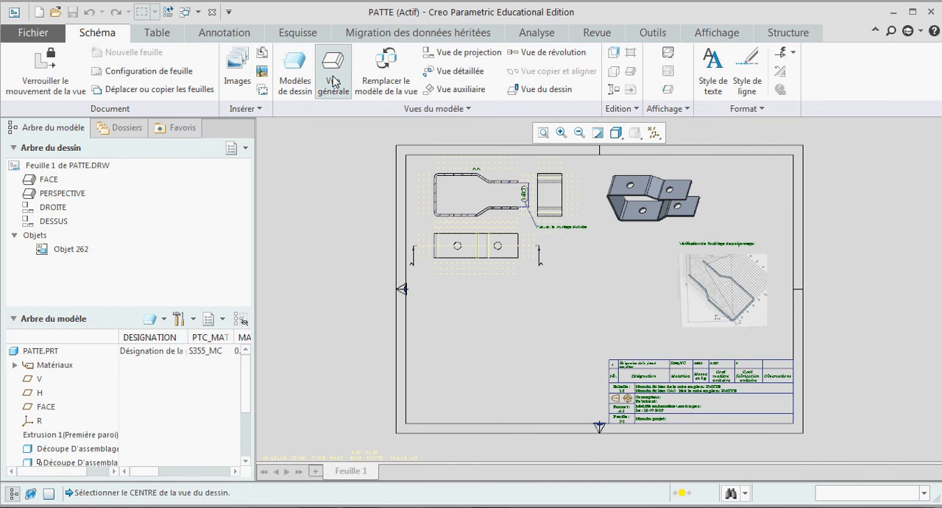
{"action": "left_click", "coordinate": [496, 317]}
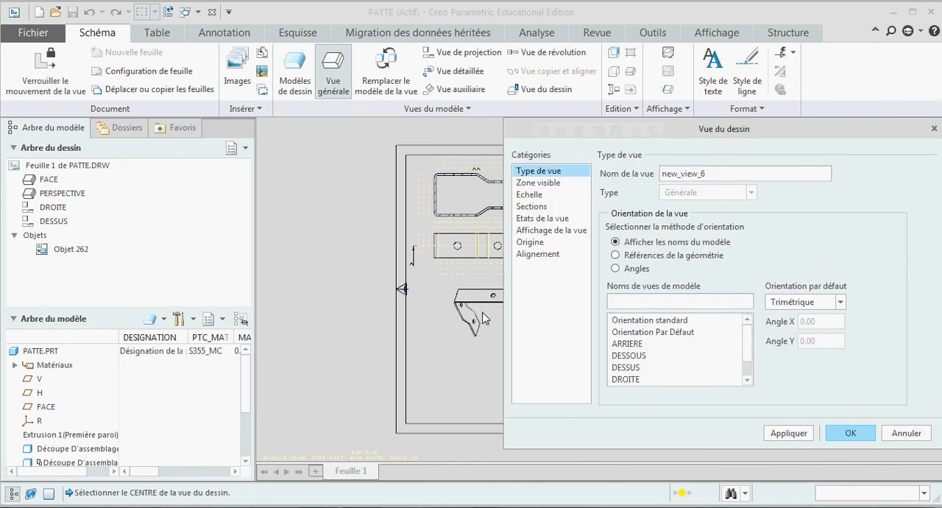
{"action": "scroll", "coordinate": [648, 372], "scroll_direction": "down", "scroll_amount": 1}
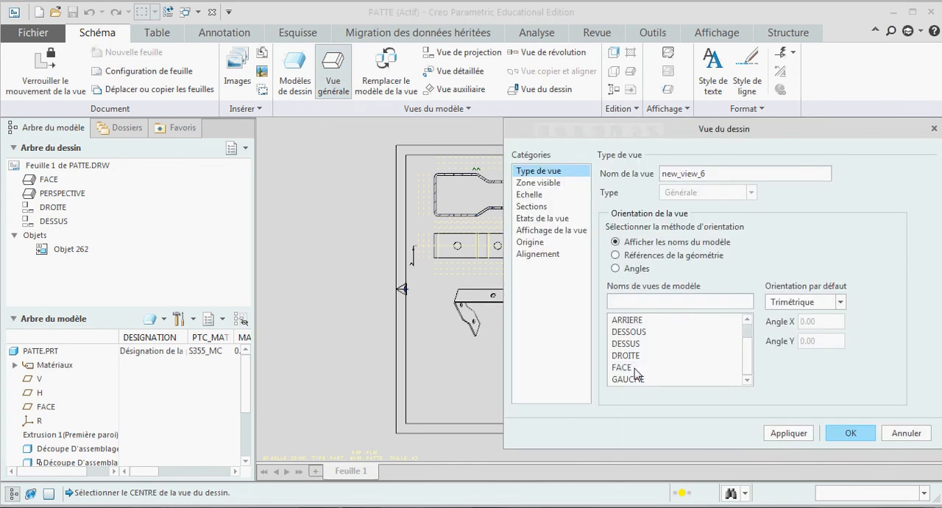
{"action": "left_click", "coordinate": [634, 368]}
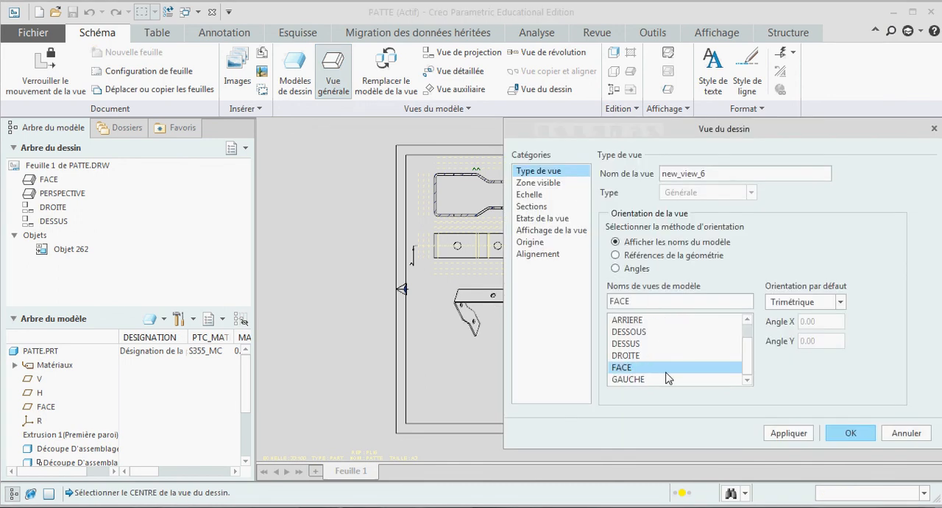
{"action": "left_click", "coordinate": [789, 433]}
{"action": "left_click", "coordinate": [851, 433]}
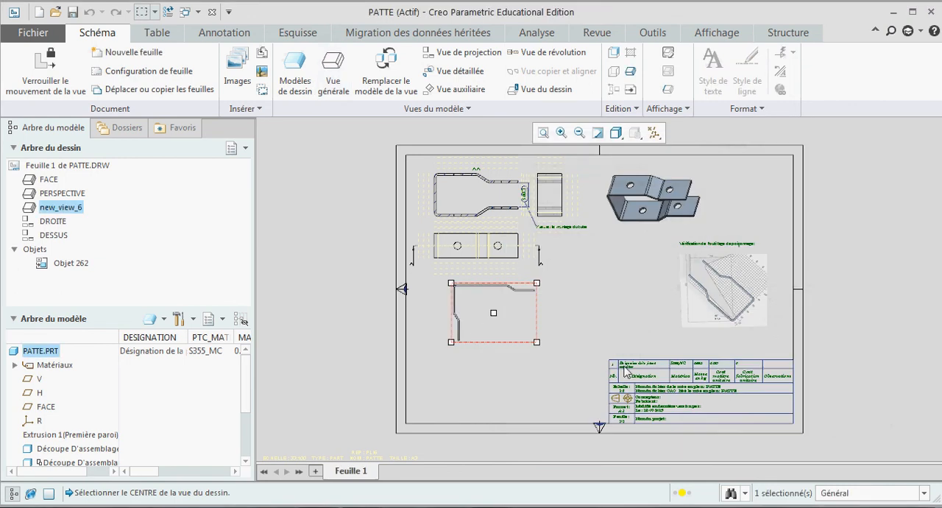
Step: Move the new bend-stage view so that it sits directly under the top view, and deselect it
{"action": "left_click", "coordinate": [490, 303]}
{"action": "left_click_drag", "start_coordinate": [506, 301], "coordinate": [487, 298]}
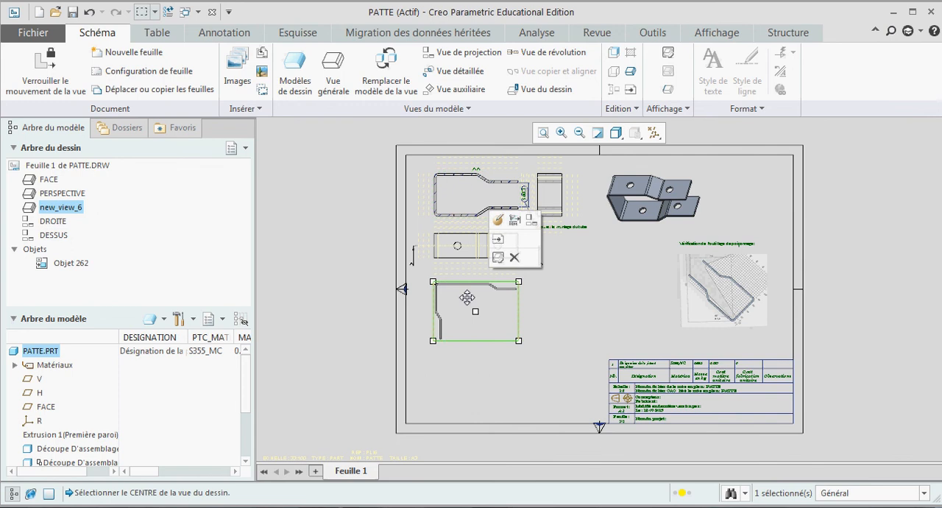
{"action": "left_click", "coordinate": [562, 327]}
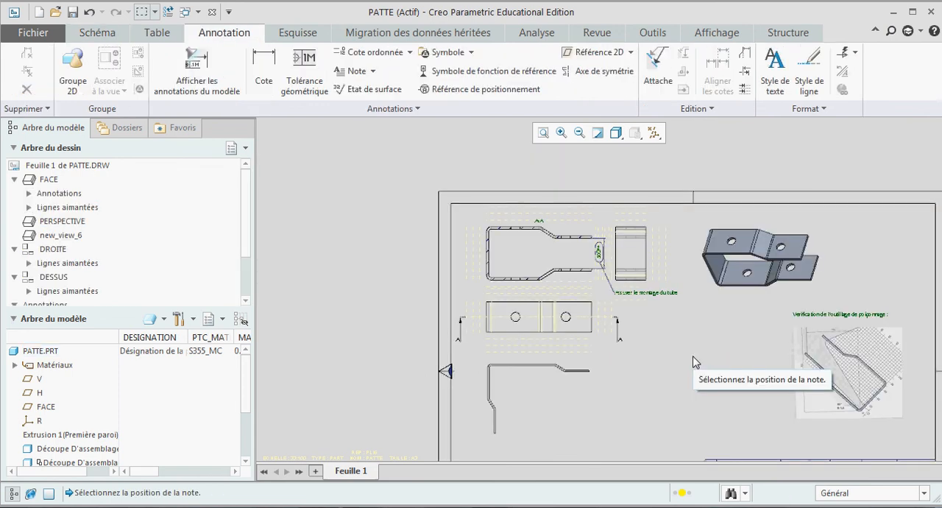
Step: Add the free note "Etape 6 de pliage:" above the upper-left corner of section view A-A
{"action": "scroll", "coordinate": [560, 215], "scroll_direction": "up", "scroll_amount": 2}
{"action": "scroll", "coordinate": [567, 248], "scroll_direction": "down", "scroll_amount": 2}
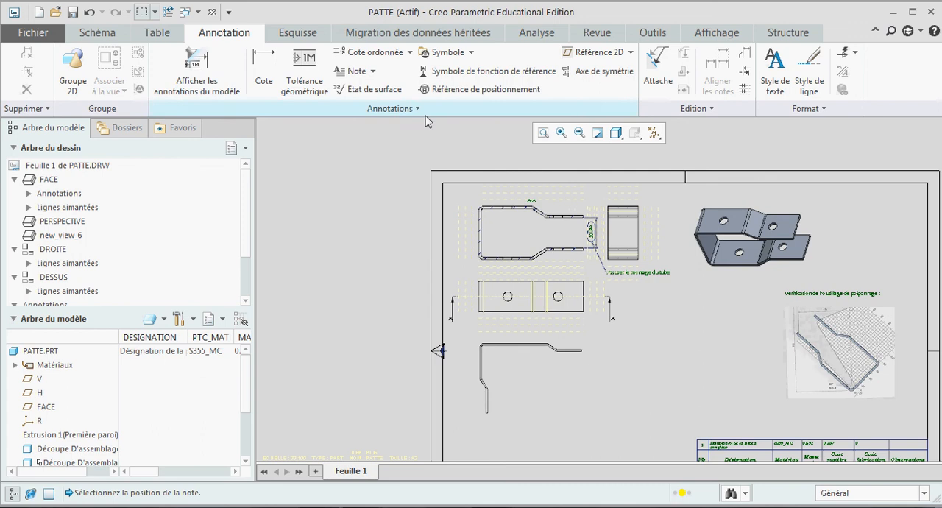
{"action": "left_click", "coordinate": [346, 72]}
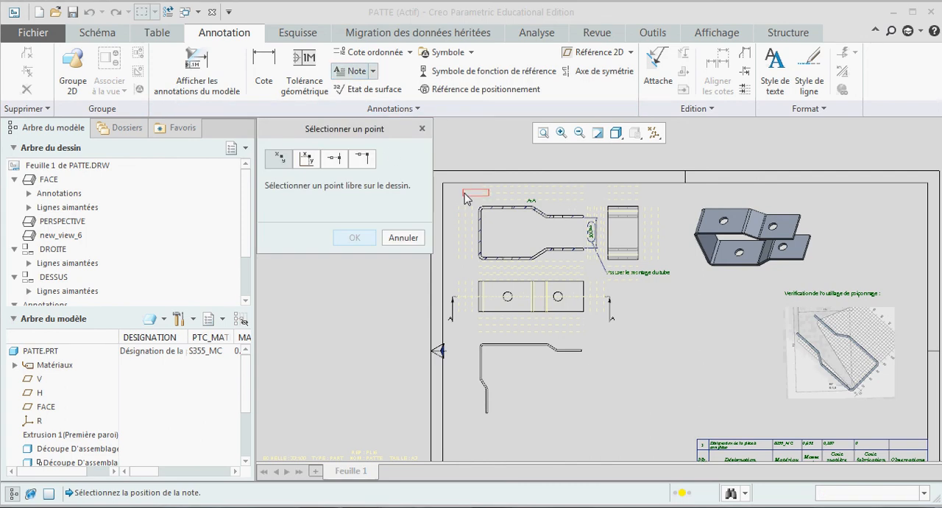
{"action": "left_click", "coordinate": [464, 193]}
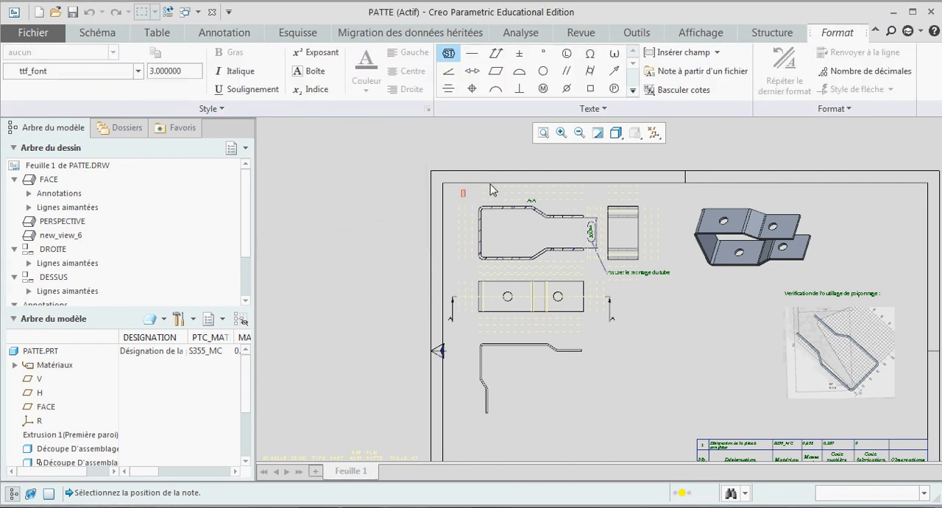
{"action": "type", "text": "Etape"}
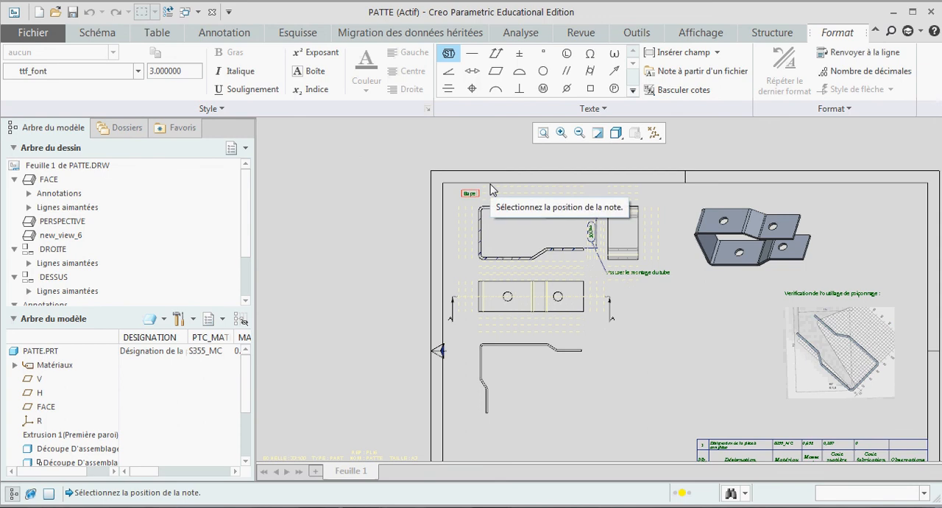
{"action": "type", "text": " 6"}
{"action": "scroll", "coordinate": [492, 190], "scroll_direction": "down", "scroll_amount": 3}
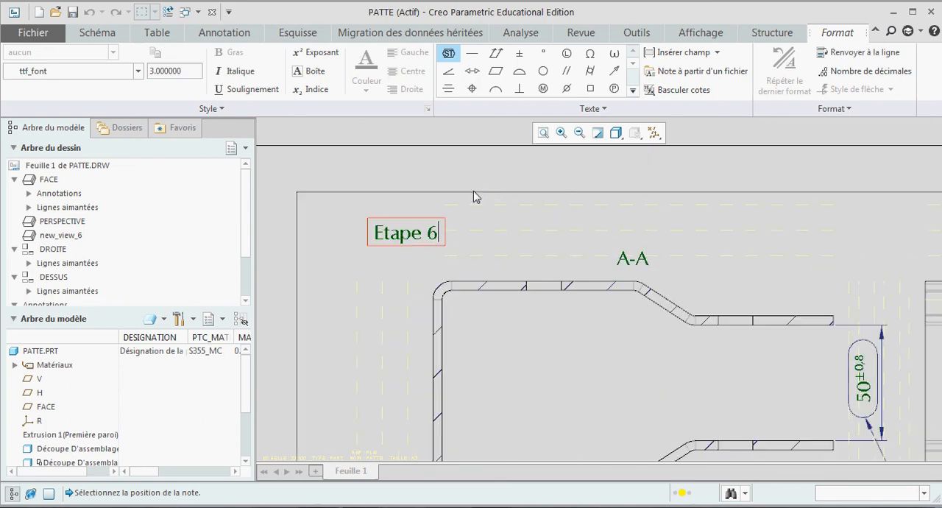
{"action": "type", "text": "de plia"}
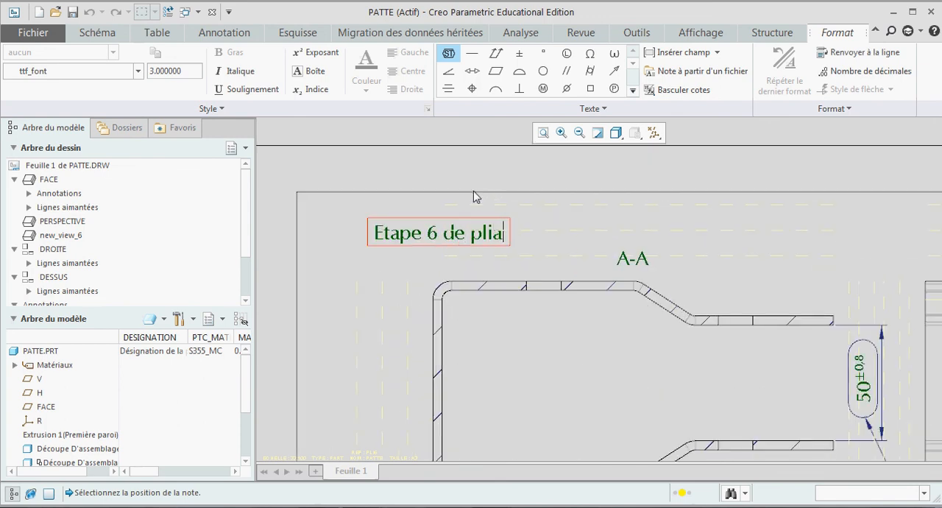
{"action": "type", "text": "ge:"}
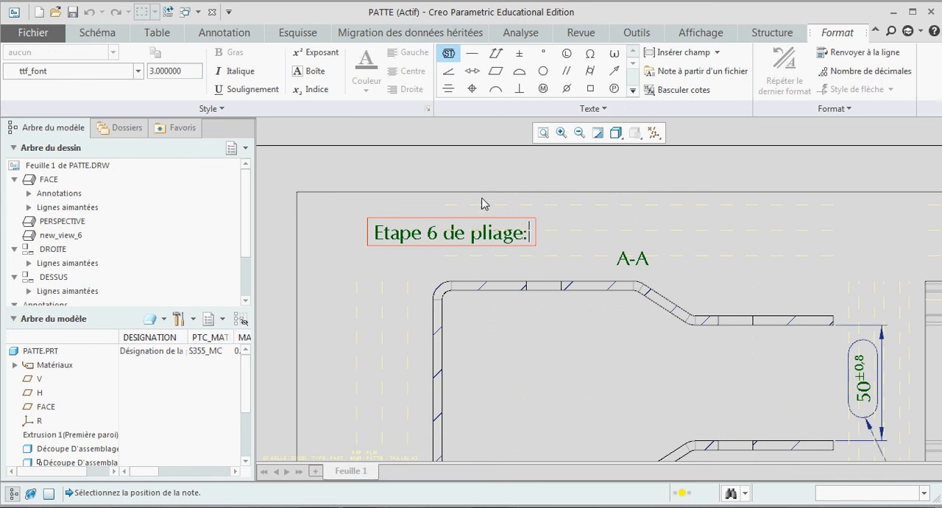
{"action": "scroll", "coordinate": [543, 223], "scroll_direction": "down", "scroll_amount": 2}
{"action": "scroll", "coordinate": [616, 231], "scroll_direction": "up", "scroll_amount": 2}
{"action": "left_click", "coordinate": [610, 230]}
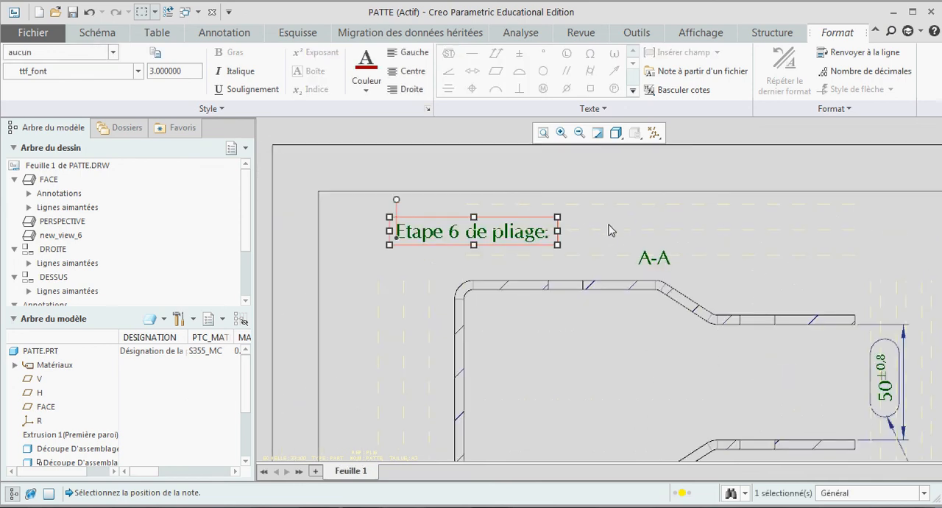
{"action": "left_click", "coordinate": [607, 231]}
Step: Add the free note "Etape 5 de pliage :" just above the partly unfolded view
{"action": "scroll", "coordinate": [576, 389], "scroll_direction": "up", "scroll_amount": 5}
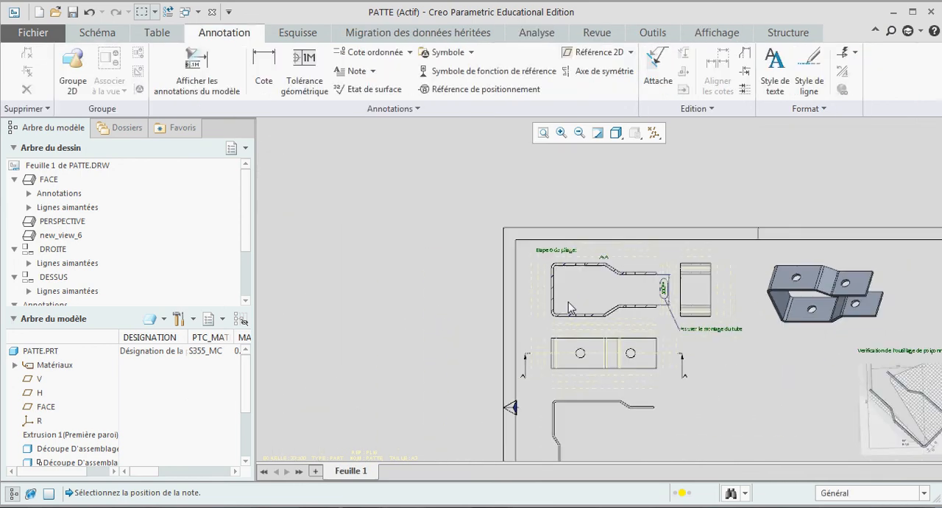
{"action": "scroll", "coordinate": [576, 390], "scroll_direction": "down", "scroll_amount": 2}
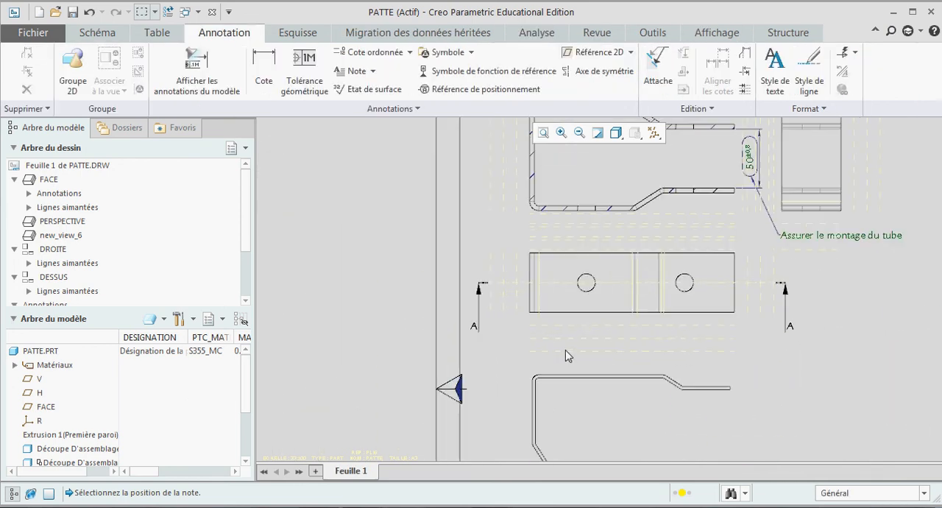
{"action": "left_click", "coordinate": [352, 70]}
{"action": "left_click", "coordinate": [503, 358]}
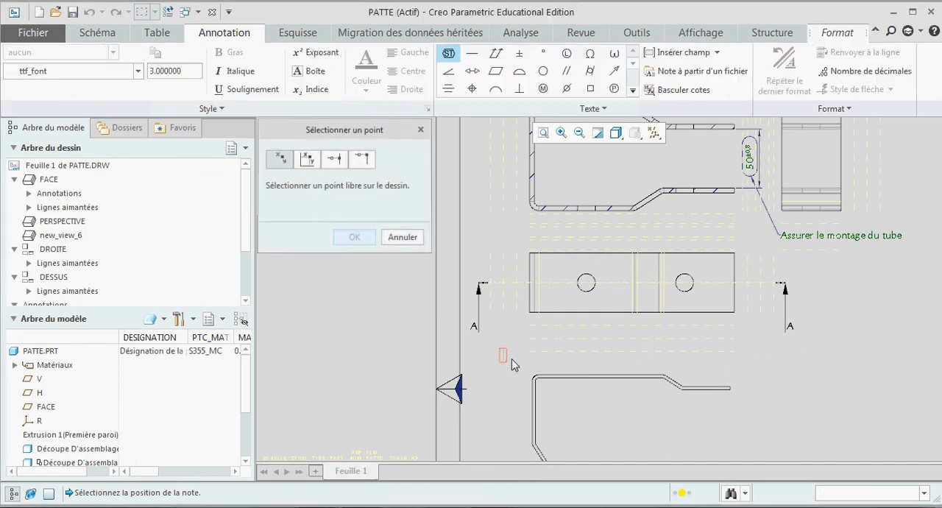
{"action": "type", "text": "Etap"}
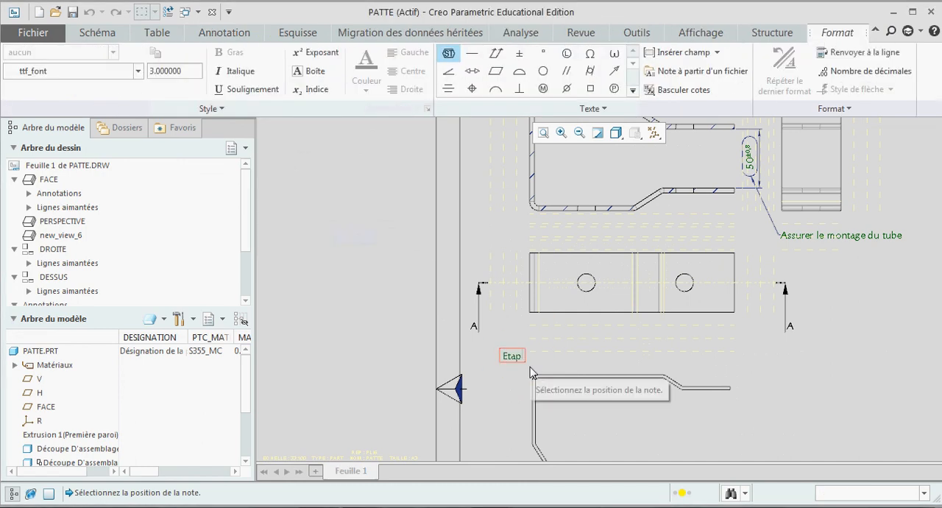
{"action": "type", "text": "e 5 de pliage :"}
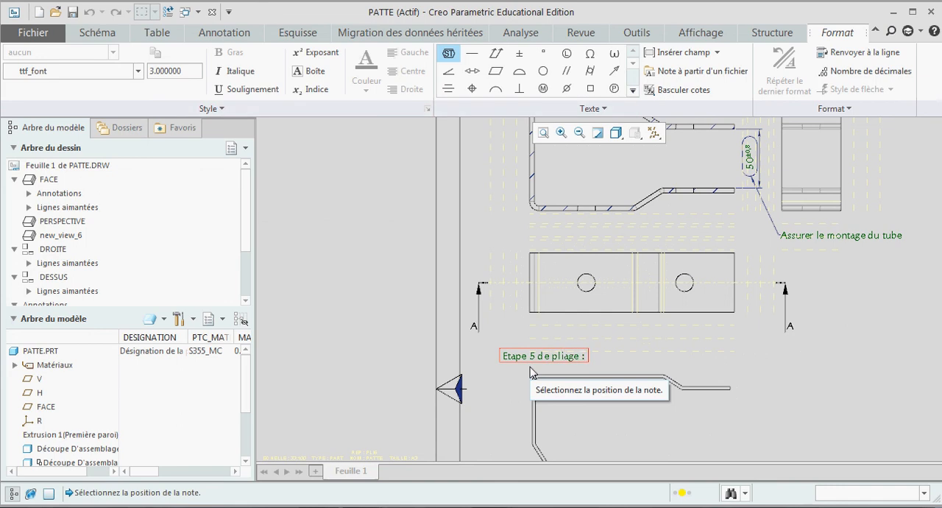
{"action": "left_click", "coordinate": [632, 357]}
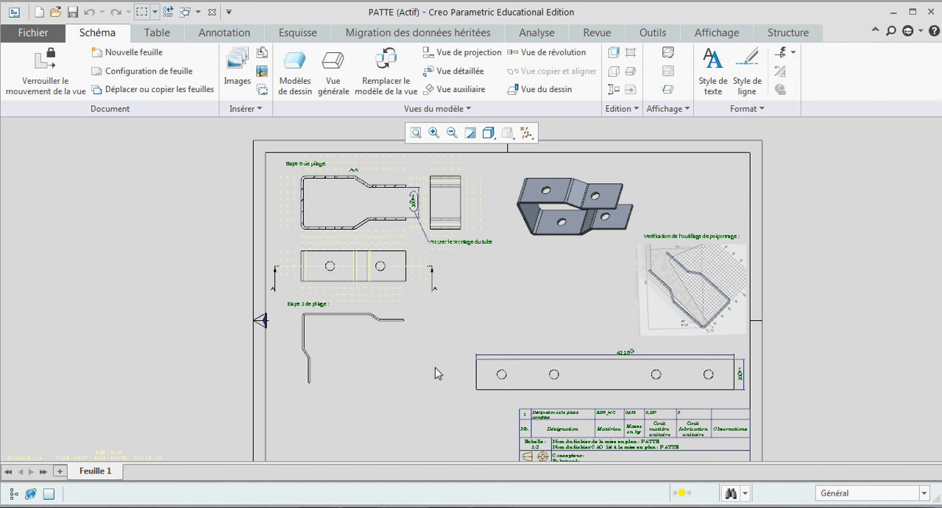
{"action": "scroll", "coordinate": [622, 358], "scroll_direction": "up", "scroll_amount": 5}
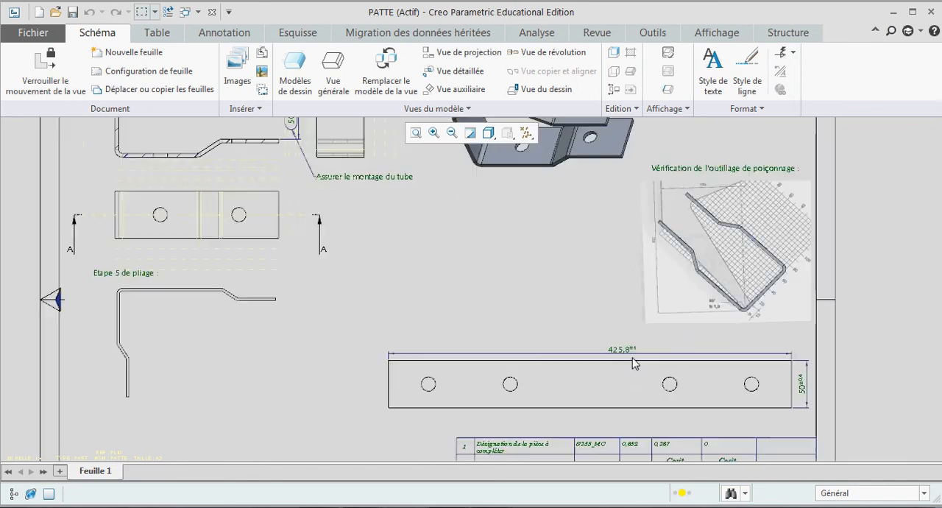